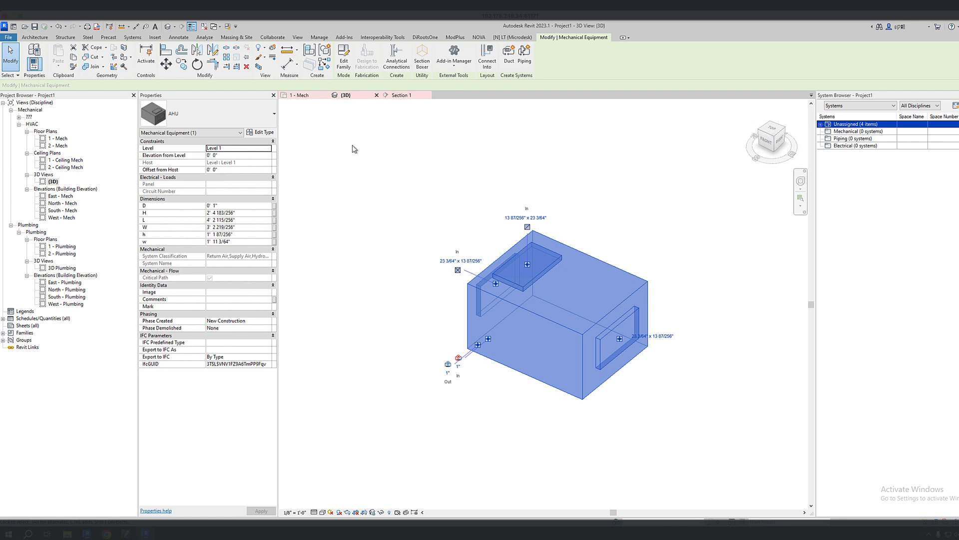
Set the detail level of the Section 1 view to Fine.
click(402, 94)
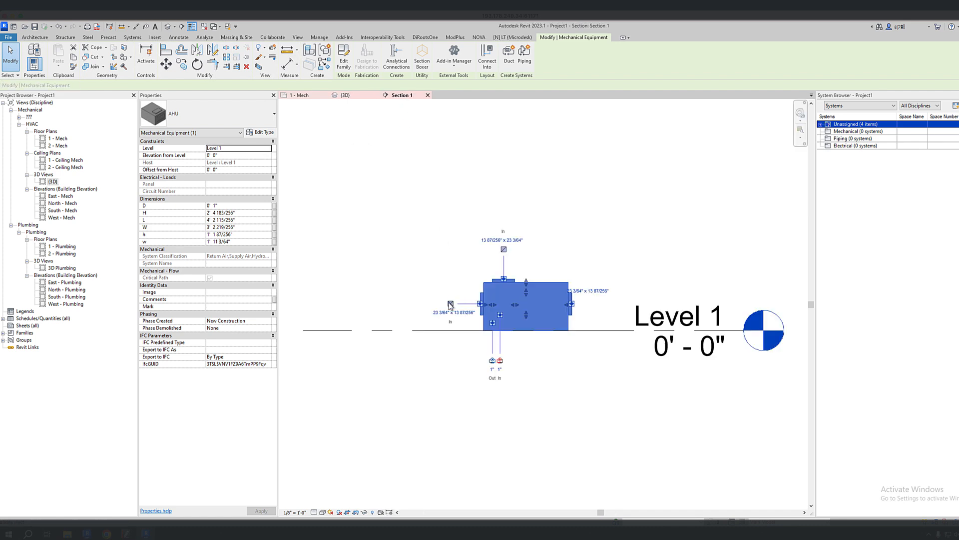
click(451, 304)
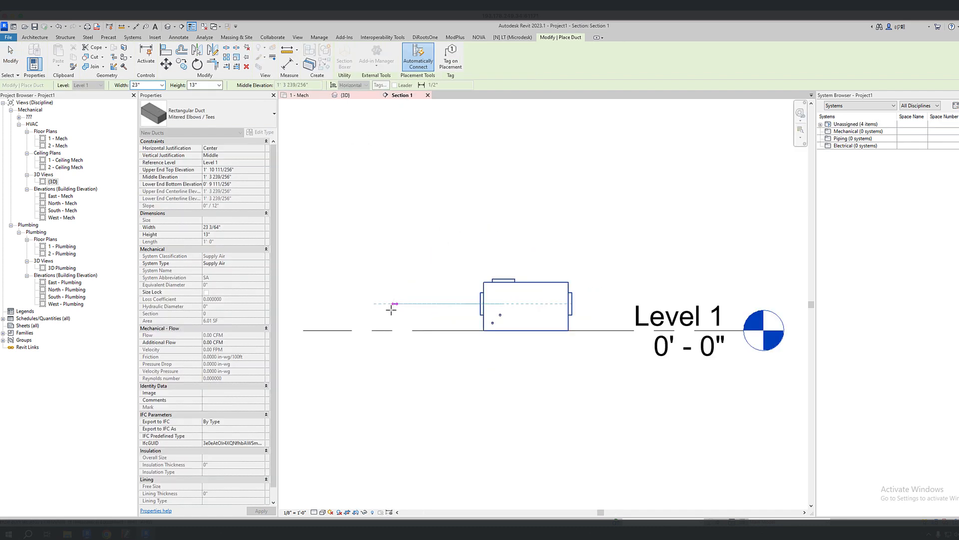
click(315, 513)
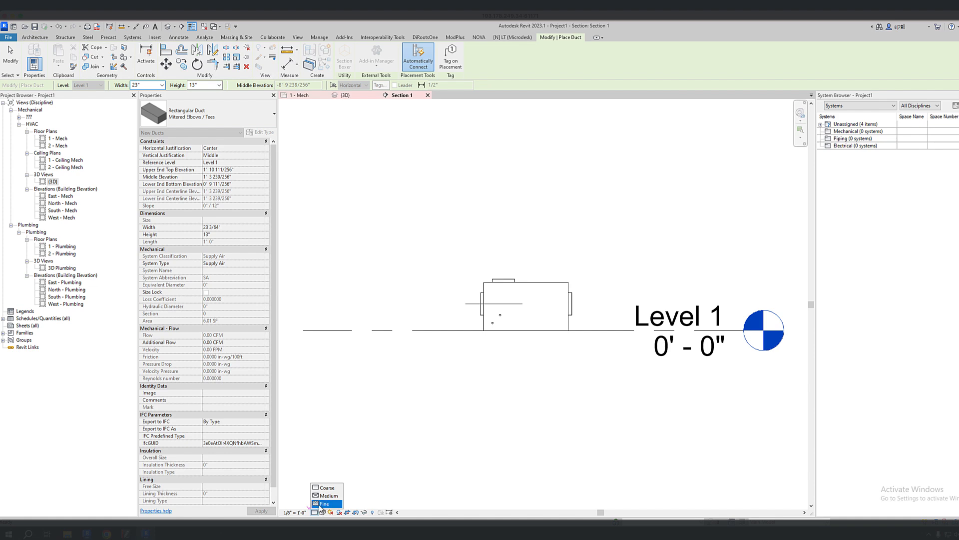
click(321, 505)
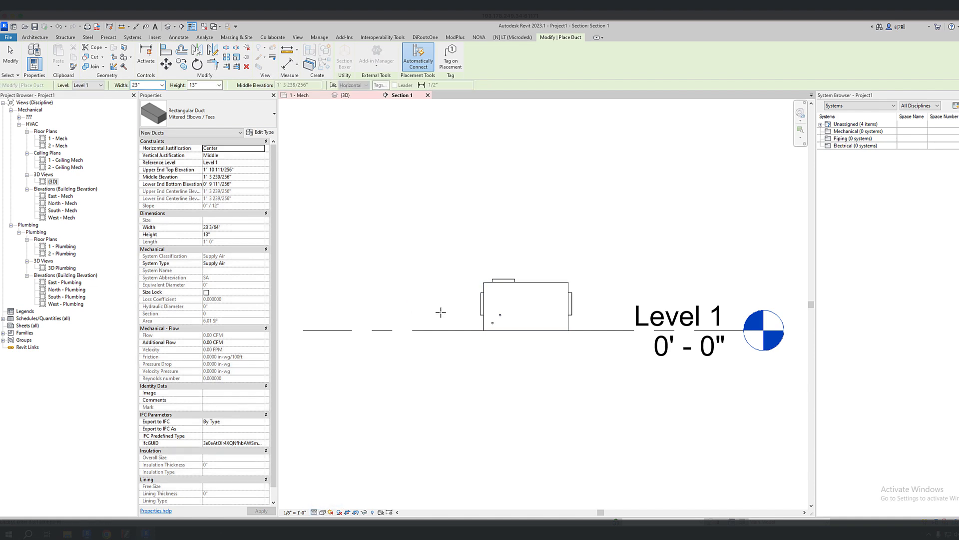
Draw a 23" x 13" rectangular supply air duct straight out from the connector on the AHU's left side.
key(Escape)
click(484, 313)
click(451, 304)
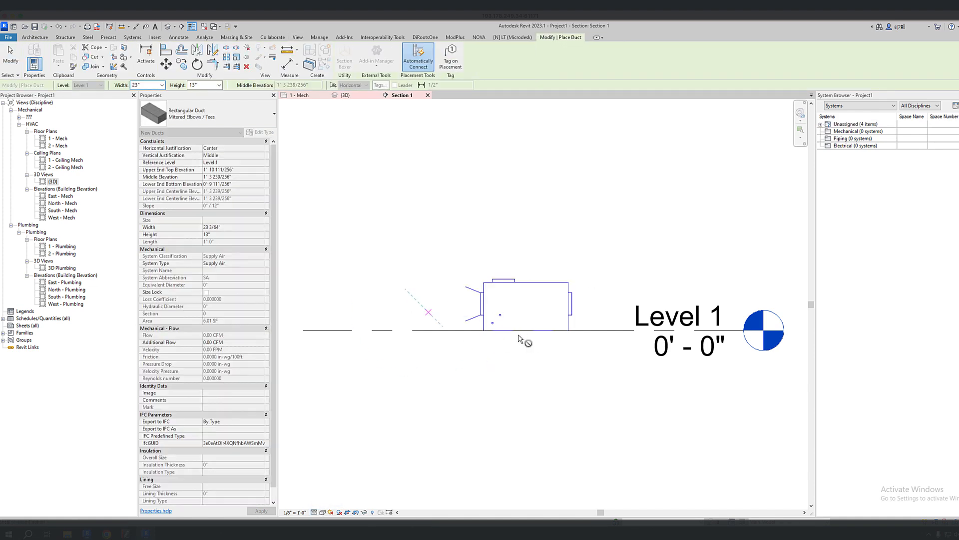
key(Escape)
key(Escape)
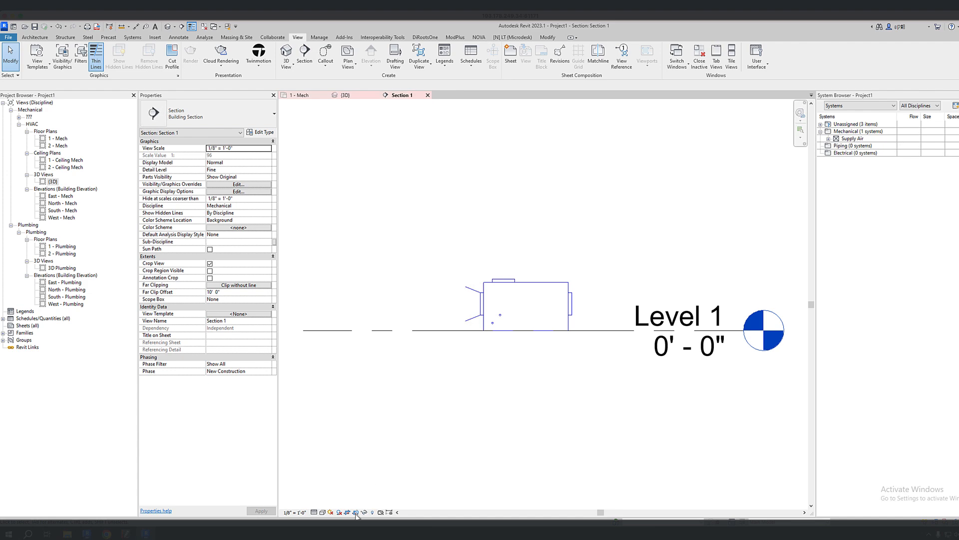
Turn off cropping in the section view and keep the crop region hidden.
click(356, 512)
click(346, 512)
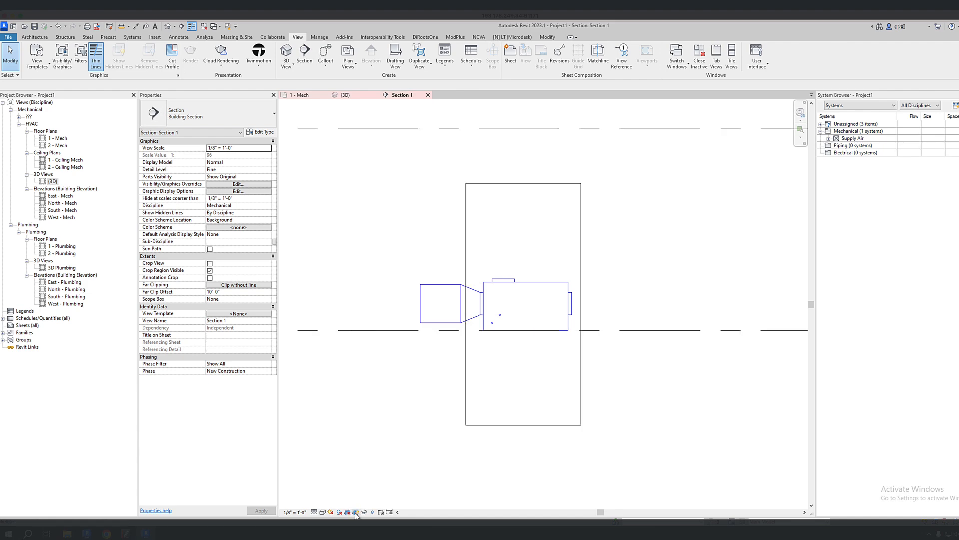
click(356, 512)
Draw a rectangular supply air duct straight out from the connector on the AHU's right side.
click(571, 306)
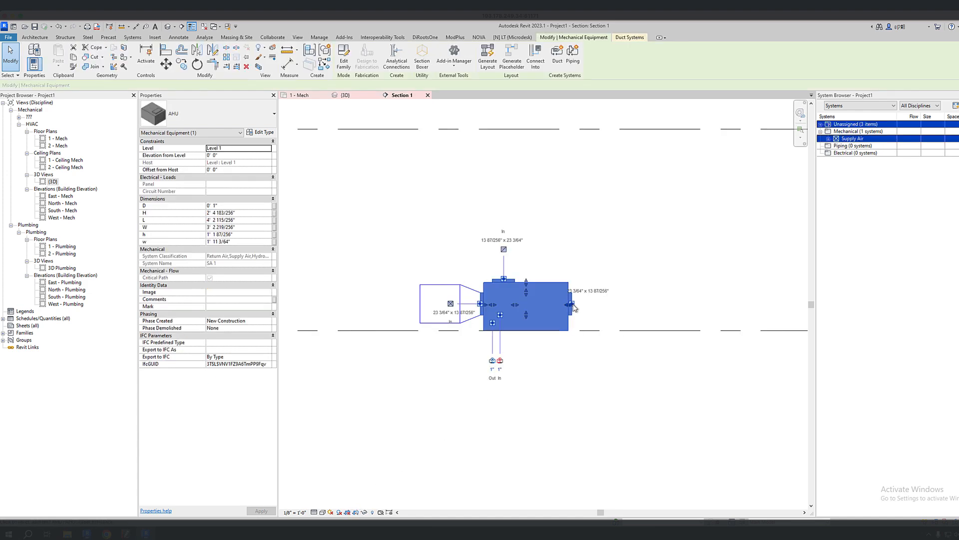
right_click(575, 304)
key(Escape)
key(Escape)
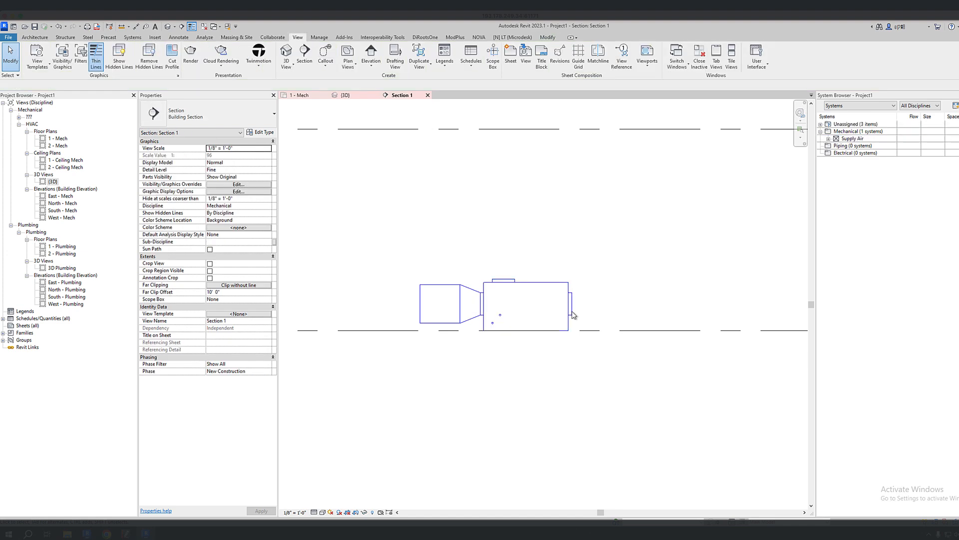
scroll(570, 315, up, 3)
click(573, 307)
scroll(555, 195, down, 3)
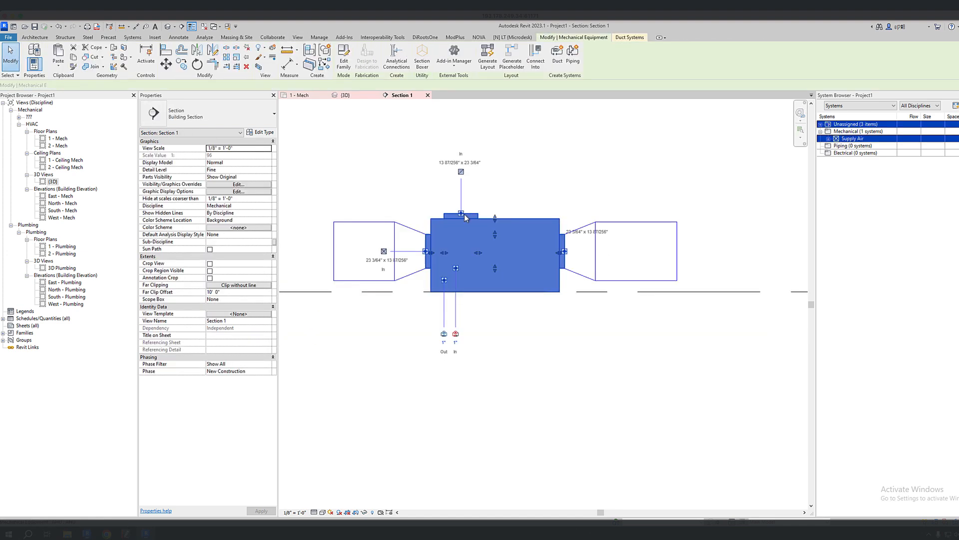
Draw a 13" x 23" return air duct up from the AHU's top connector, turn it horizontally to the right, and show the 3D view.
click(461, 172)
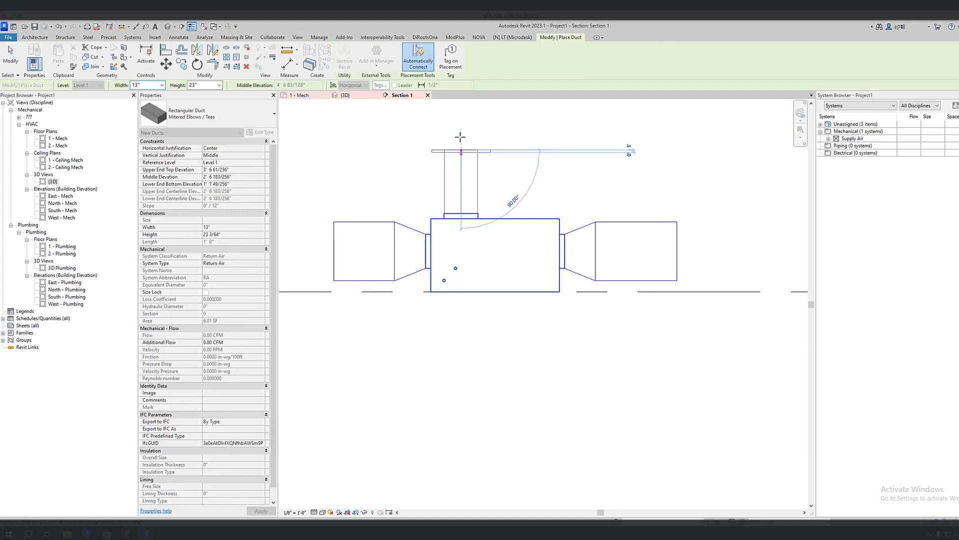
click(562, 136)
key(Escape)
key(Escape)
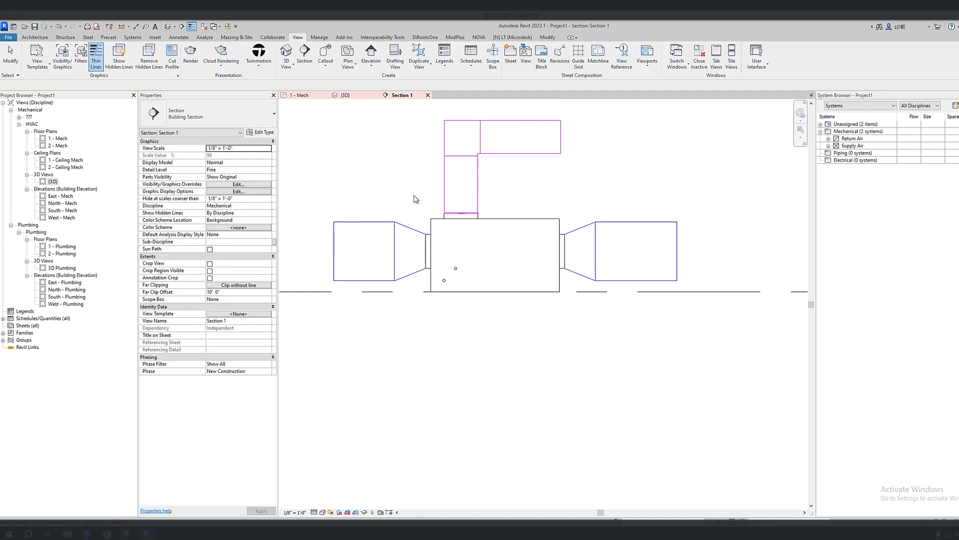
scroll(554, 200, down, 2)
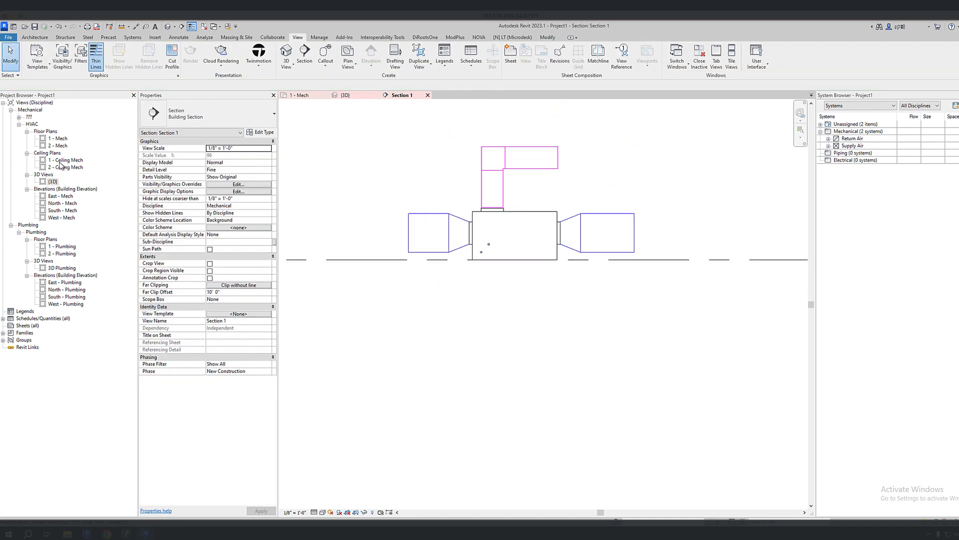
double_click(53, 182)
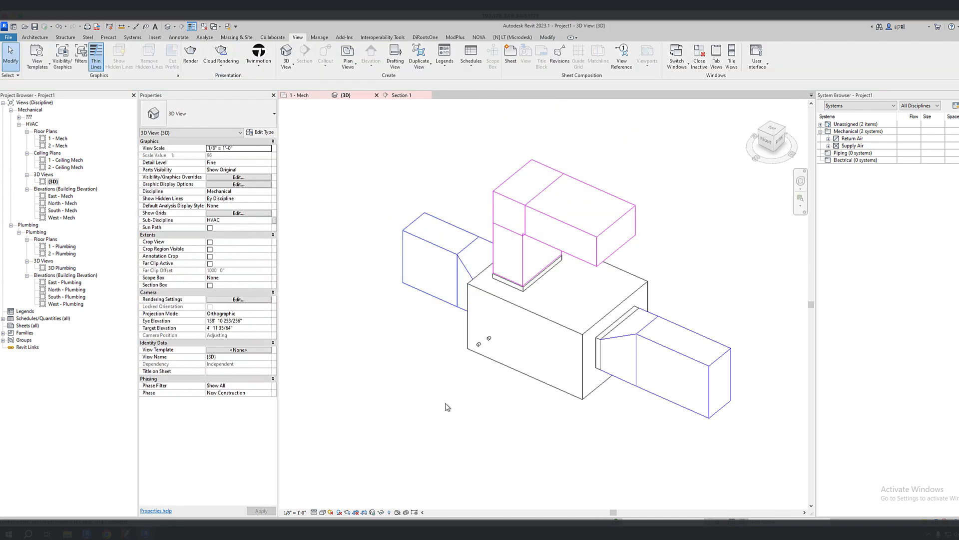
In the 1 - Mech floor plan, draw a 1" hydronic return pipe out from the AHU's In connector and turn it right.
click(59, 138)
double_click(61, 140)
scroll(465, 350, up, 5)
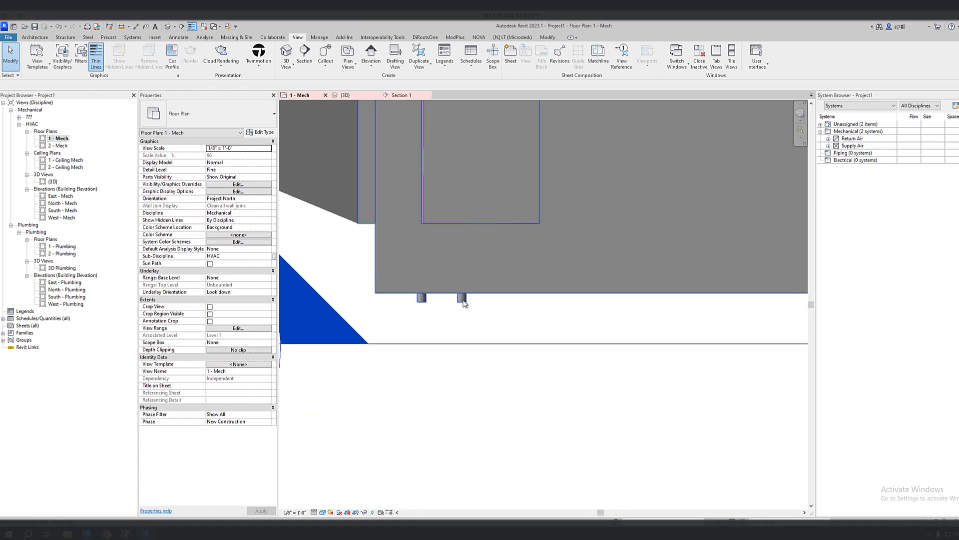
click(475, 344)
scroll(475, 347, down, 3)
click(463, 323)
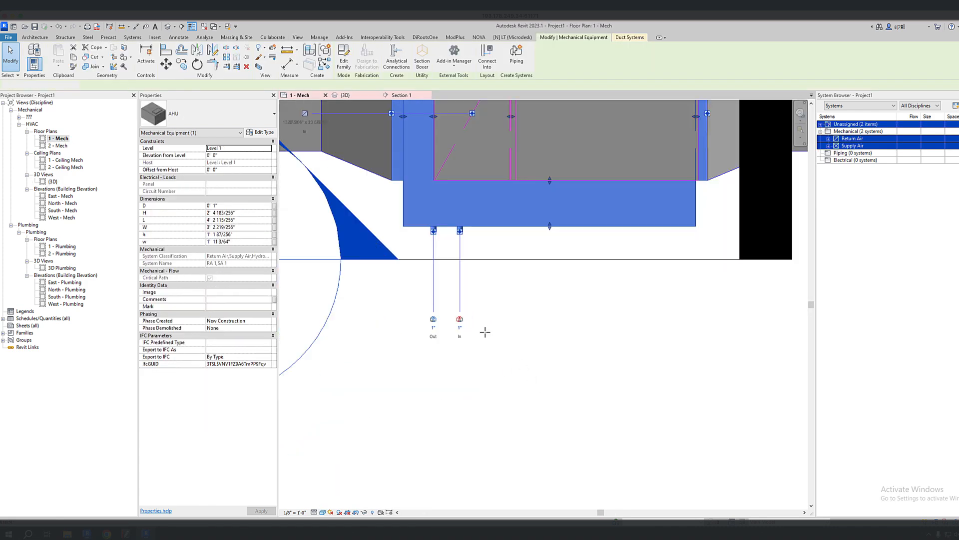
click(460, 347)
click(628, 348)
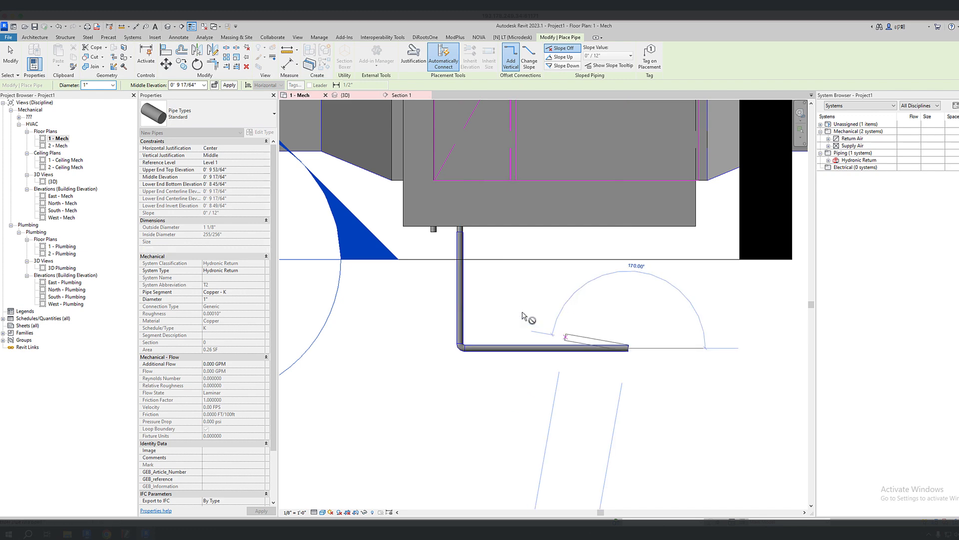
key(Escape)
key(Escape)
Draw a hydronic supply pipe from the AHU's Out connector, turned right to run parallel below the return pipe and end level with it.
click(433, 231)
click(433, 229)
click(434, 371)
click(628, 371)
key(Escape)
key(Escape)
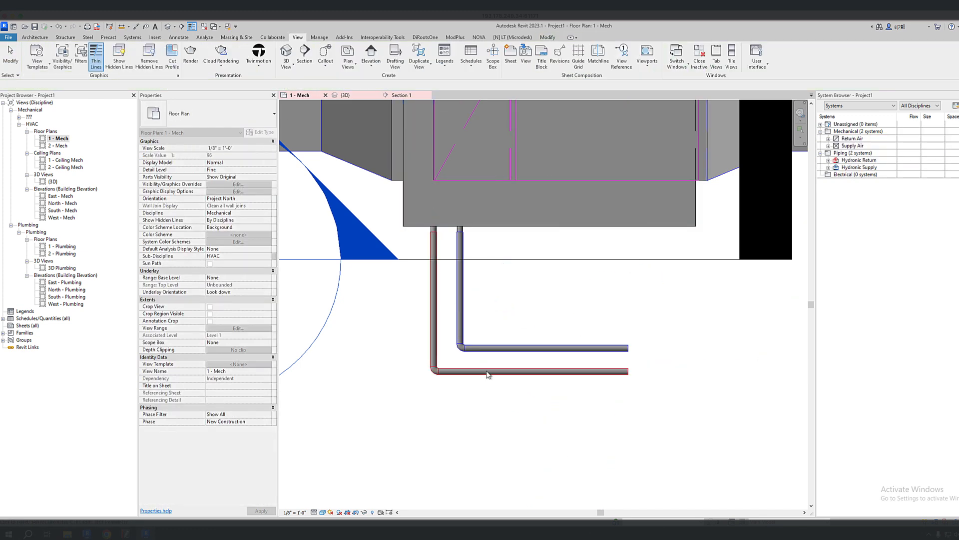
Show the 3D view and list the individual return air, supply air, hydronic return and hydronic supply systems.
double_click(53, 182)
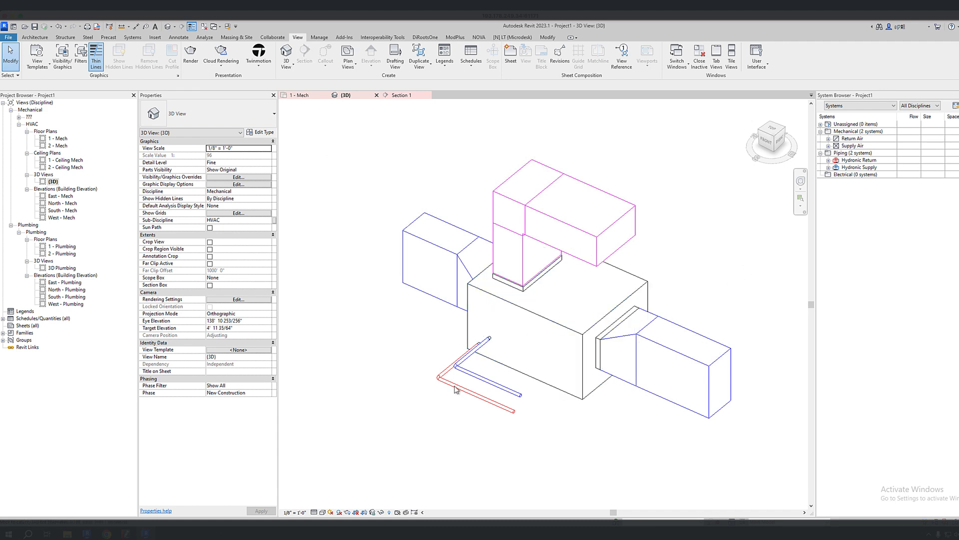
click(828, 139)
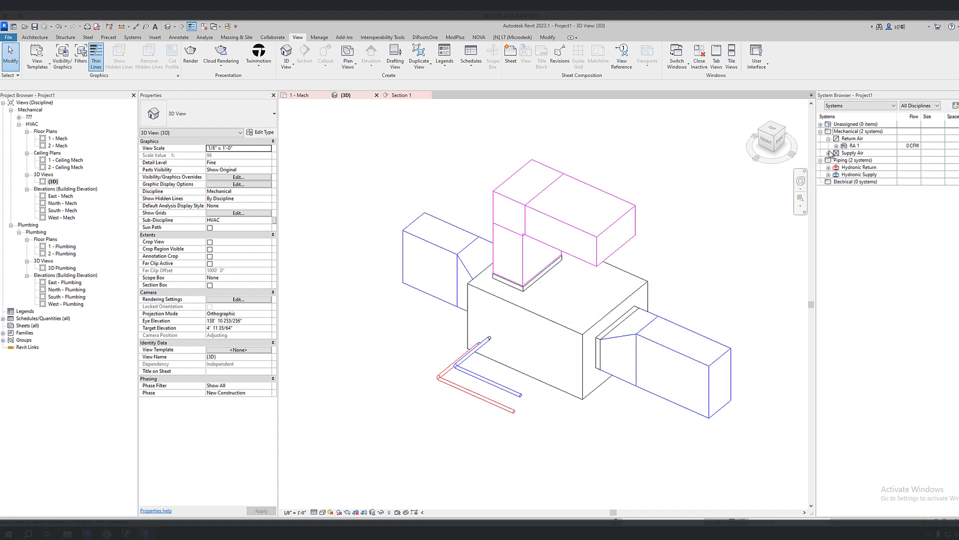
click(828, 152)
click(829, 174)
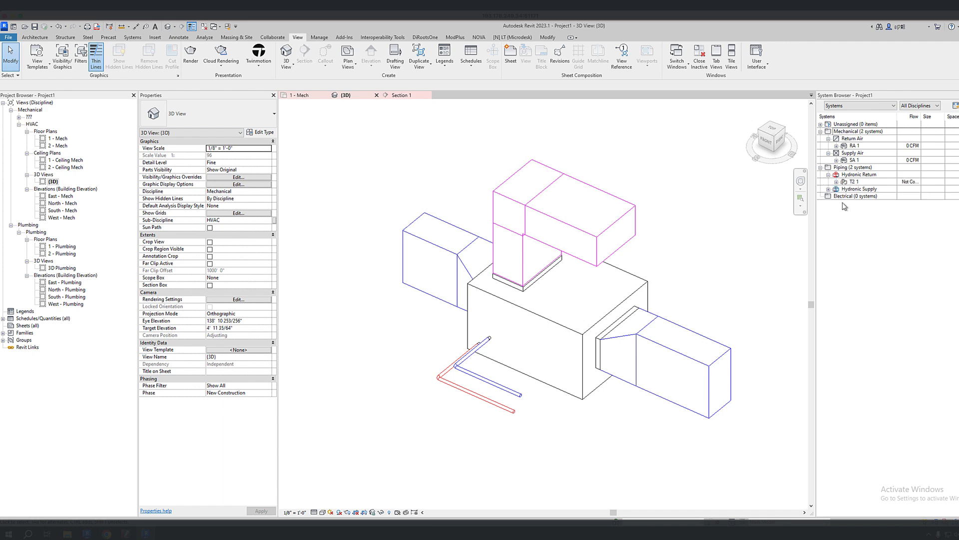
click(829, 189)
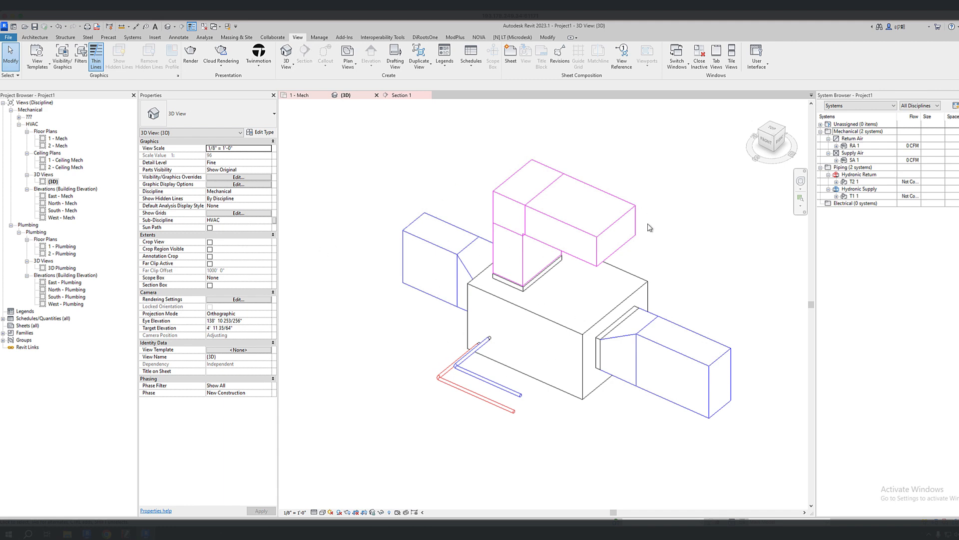
Limit the model category list in the 3D view's visibility/graphics overrides to Piping only.
click(253, 178)
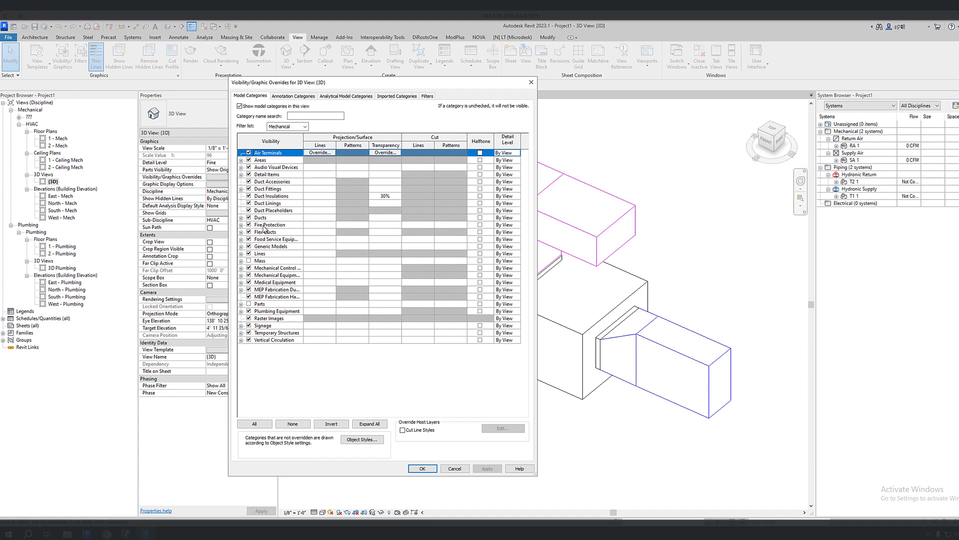
click(304, 127)
click(271, 134)
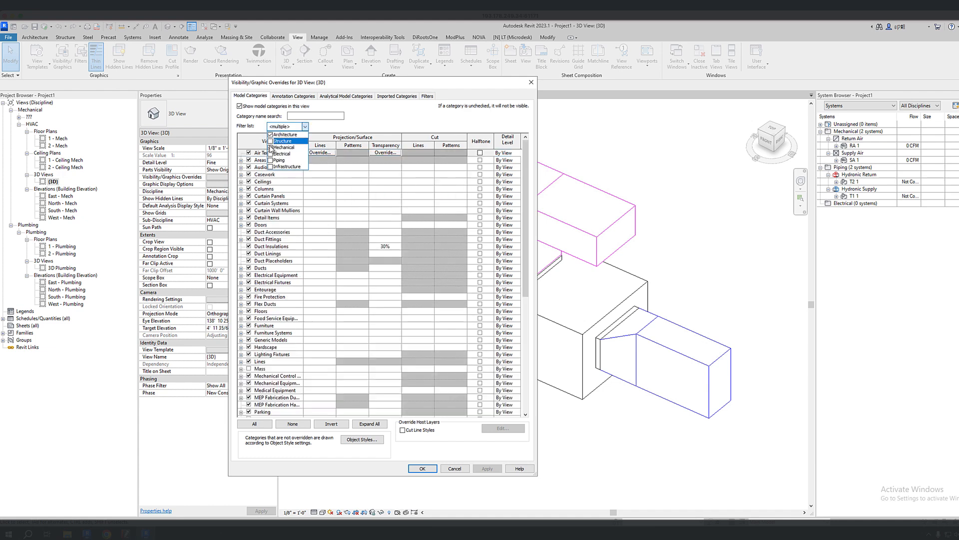
click(271, 148)
click(270, 134)
click(271, 160)
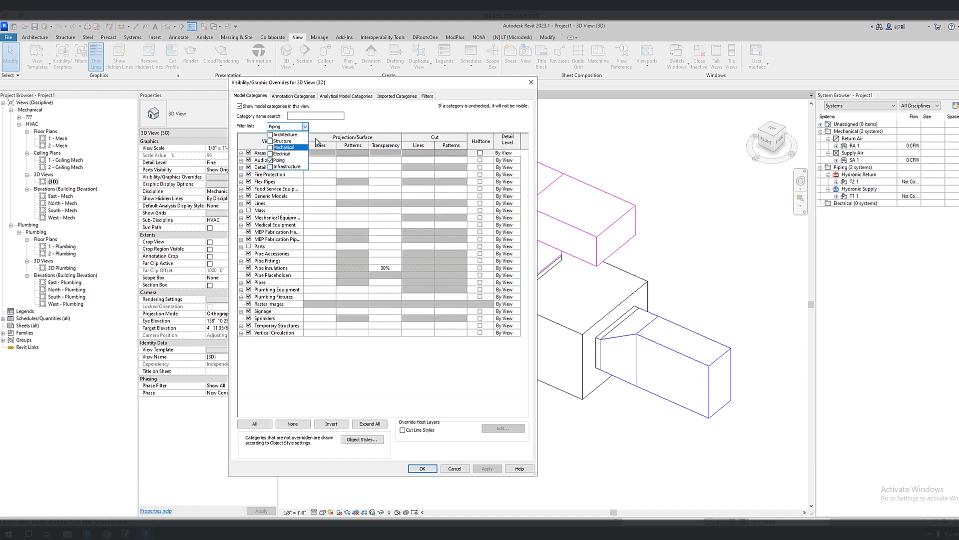
click(378, 127)
Hide Pipes, Plumbing Fixtures, Plumbing Equipment, Pipe Fittings and Pipe Insulations in the 3D view.
click(250, 283)
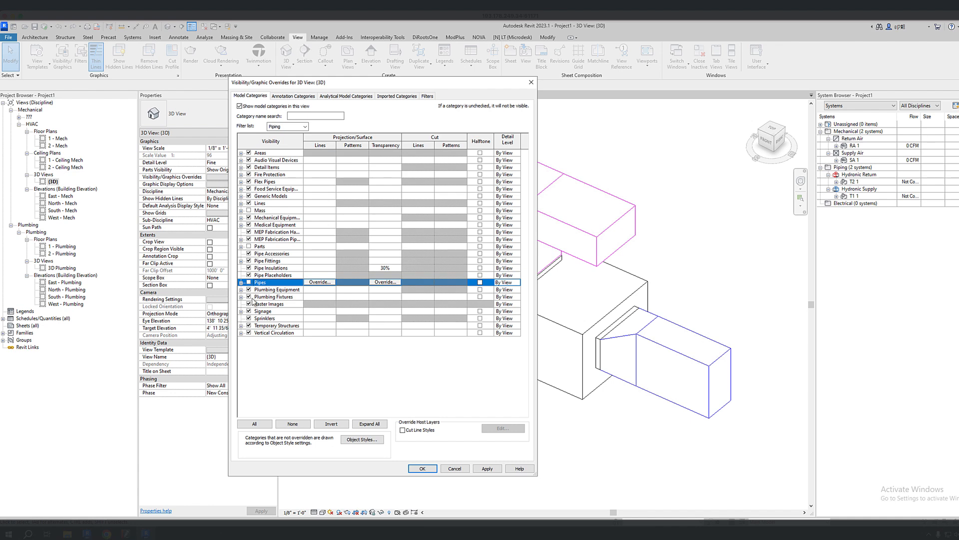
click(249, 297)
click(249, 290)
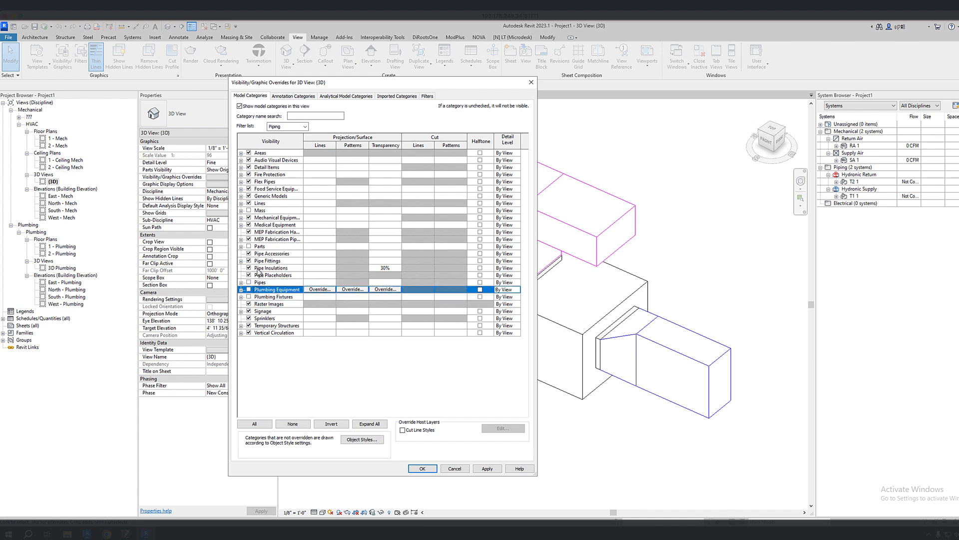
click(249, 261)
click(250, 268)
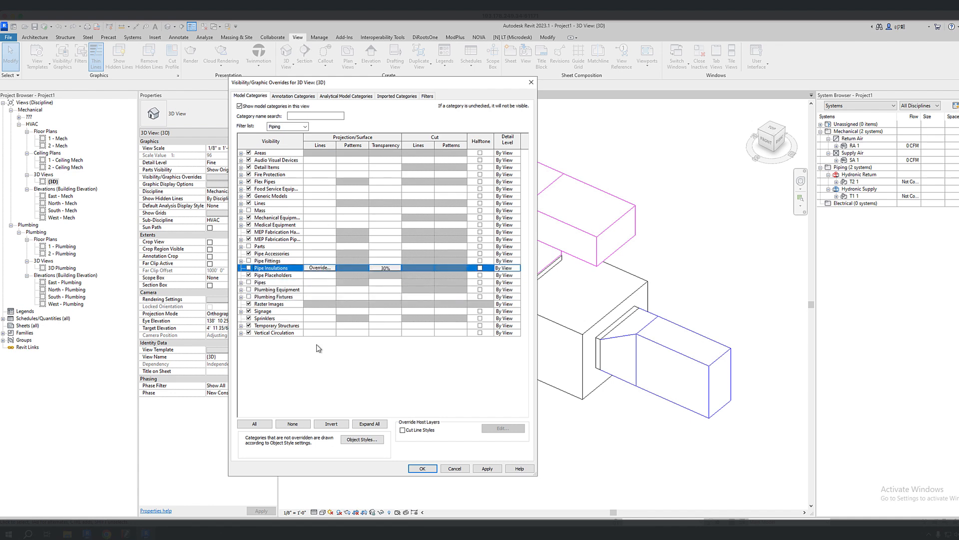
click(430, 469)
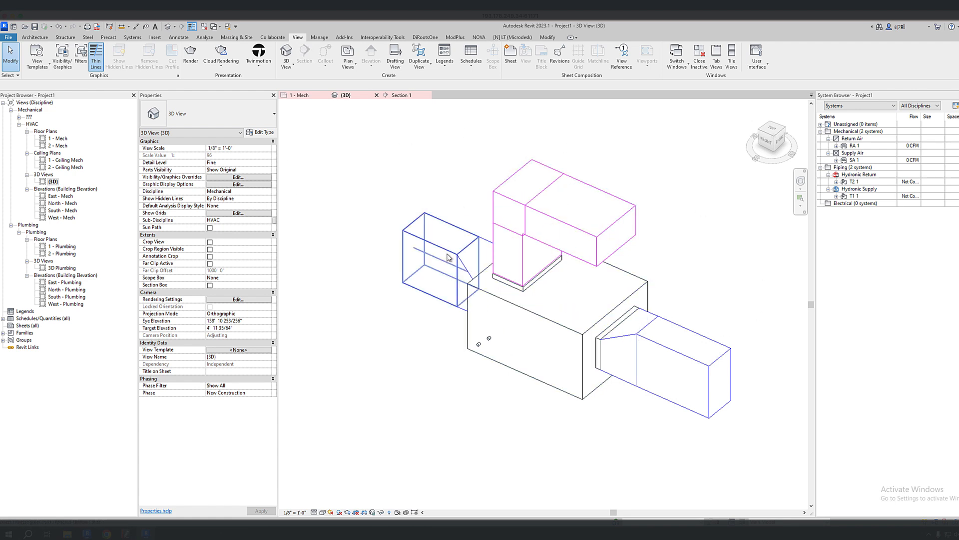
Create a rule-based filter named SA from the 3D view's visibility/graphics overrides.
click(692, 370)
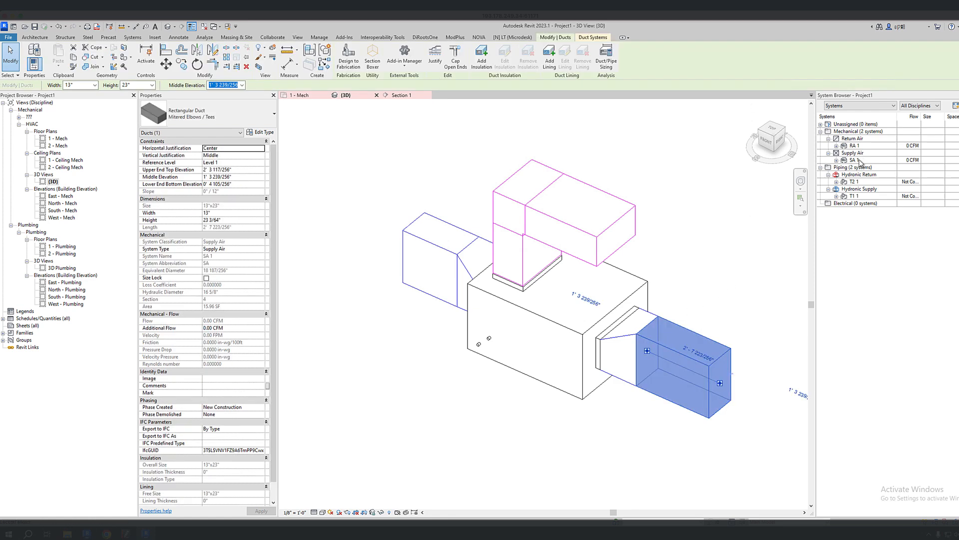
click(380, 175)
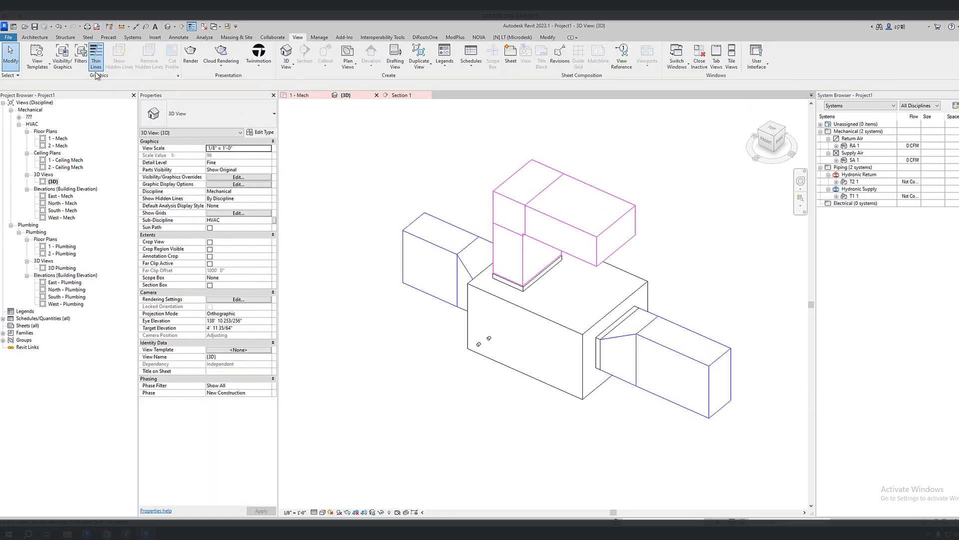
key(v)
key(v)
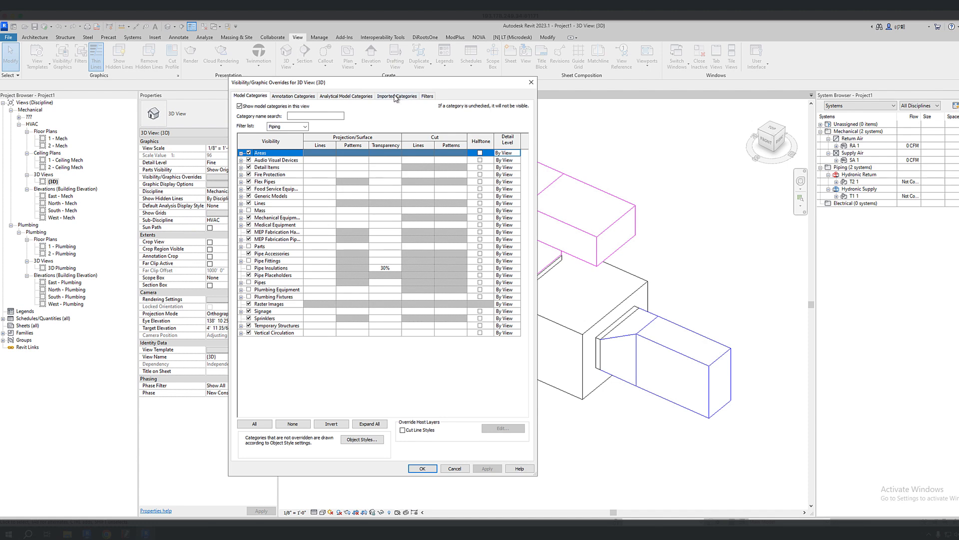
click(428, 98)
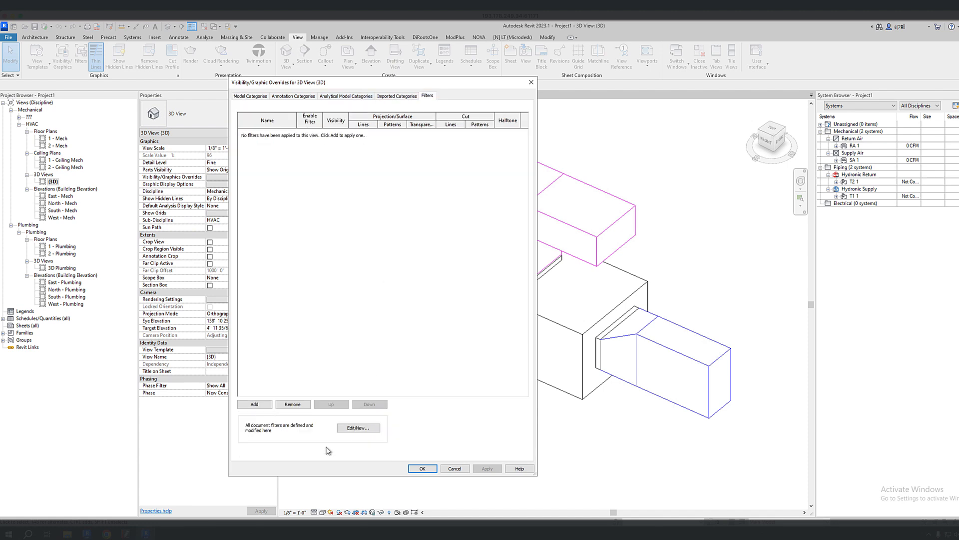
click(375, 428)
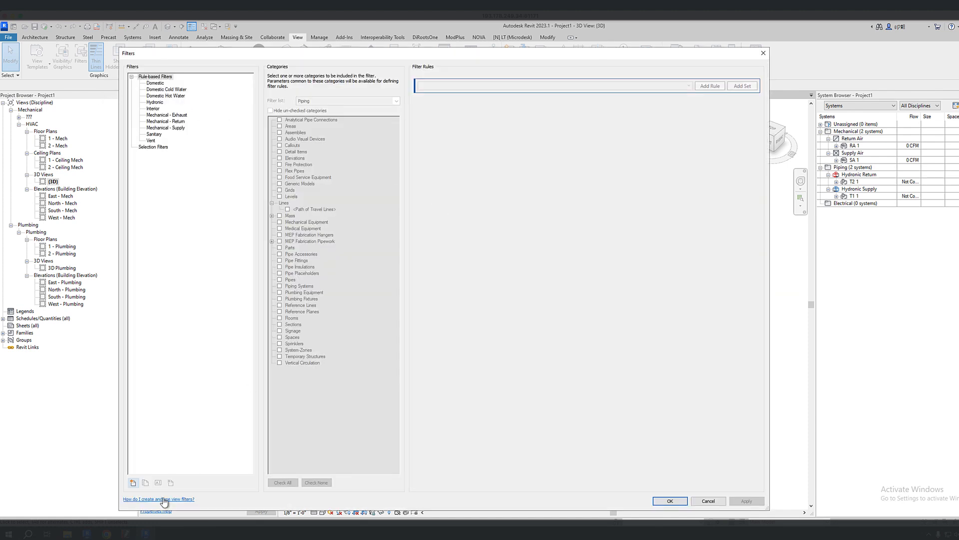
click(133, 483)
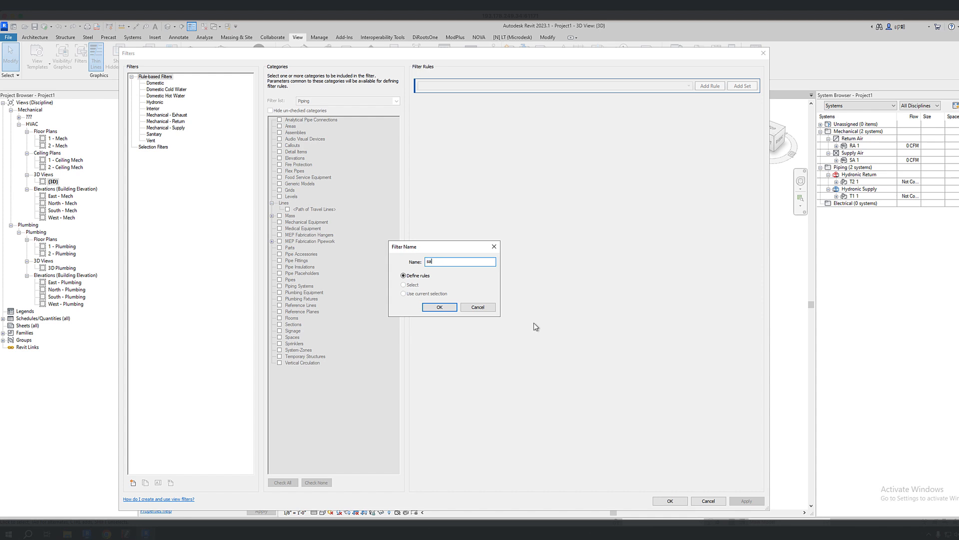
text(sa)
key(BackSpace)
key(BackSpace)
text(SA)
key(Return)
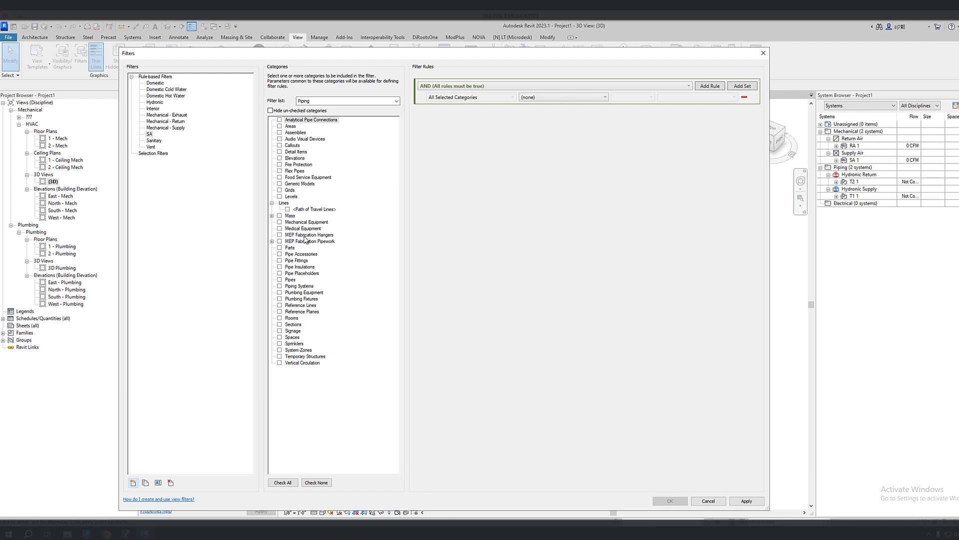
Limit the SA filter's category list to the Mechanical discipline only.
click(318, 101)
click(300, 121)
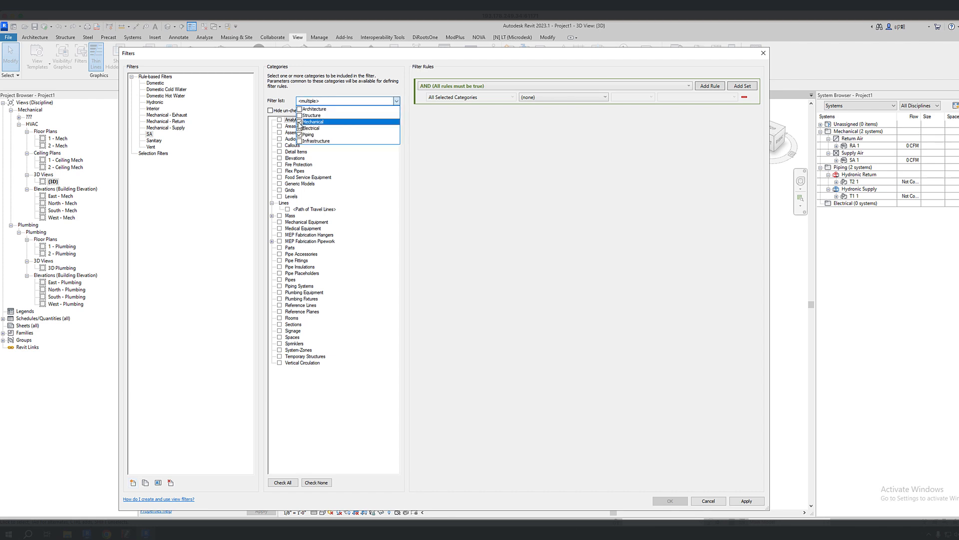
click(299, 135)
click(497, 188)
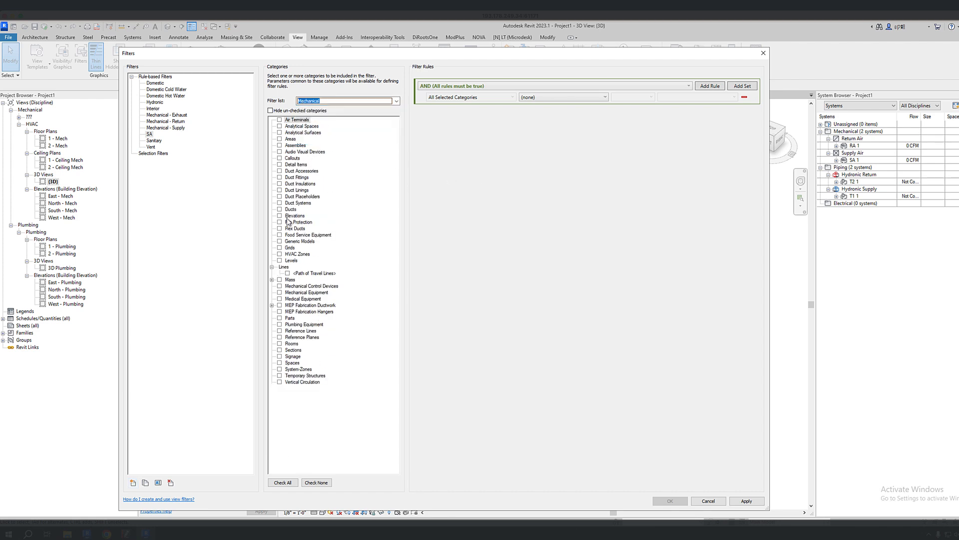
Include Air Terminals, Duct Accessories, Duct Fittings, Duct Insulations, Duct Linings, Ducts and Mechanical Equipment in the SA filter.
click(279, 120)
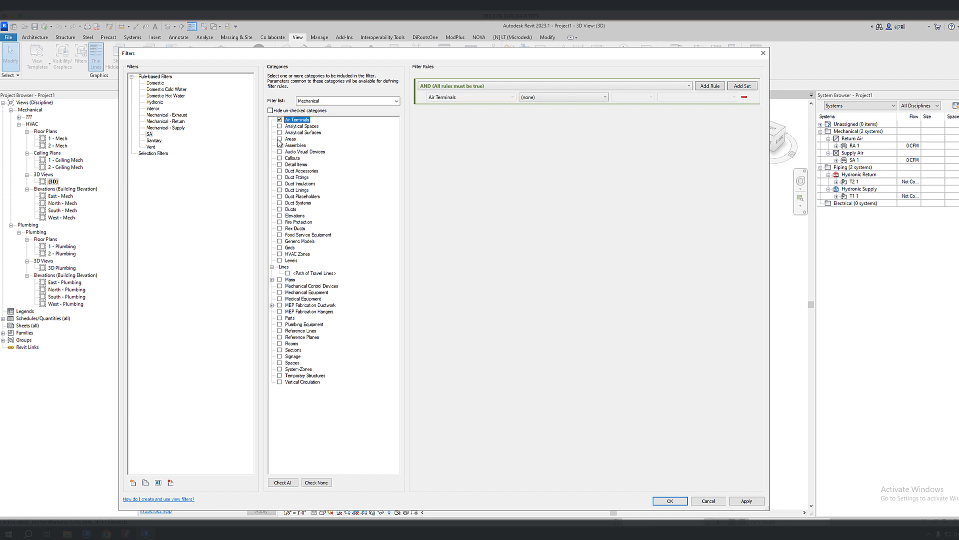
click(280, 171)
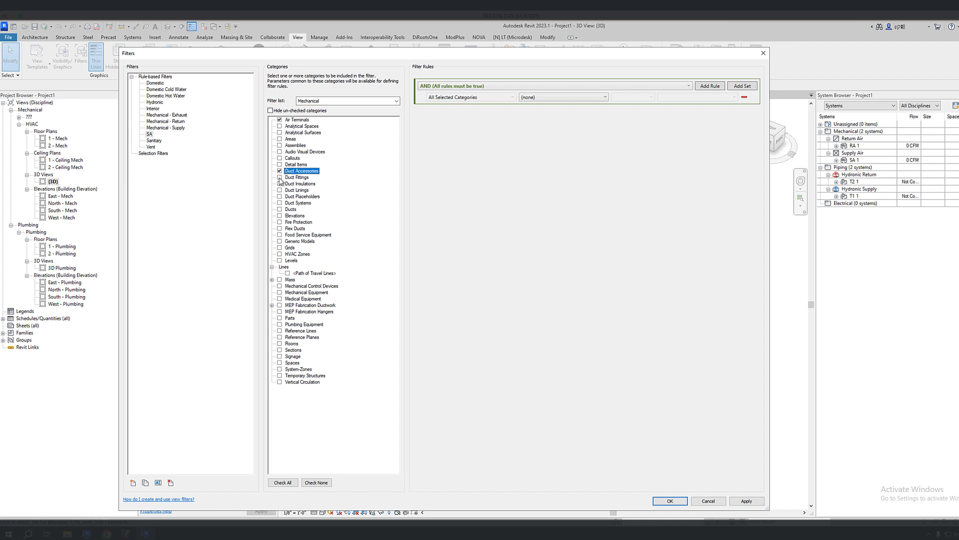
click(279, 178)
click(279, 183)
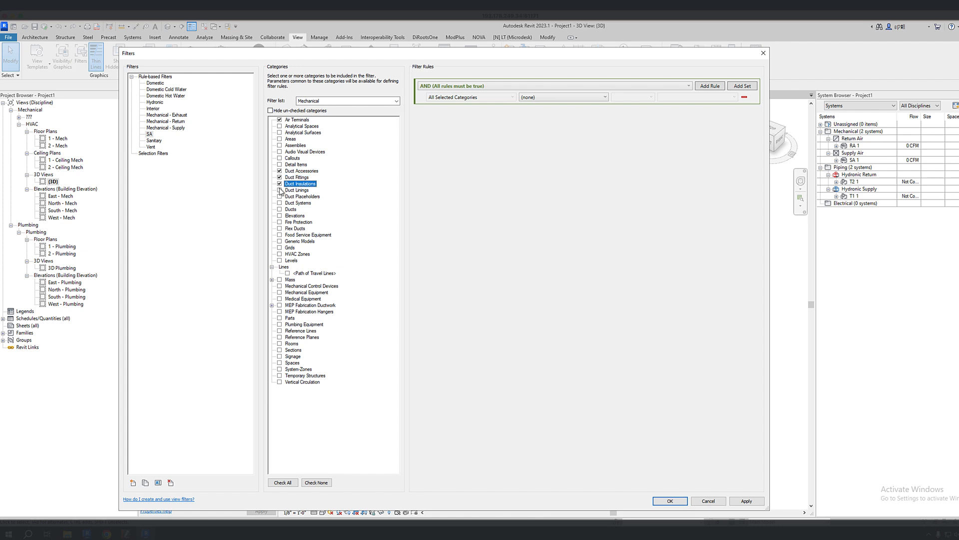
click(280, 190)
click(280, 209)
click(279, 292)
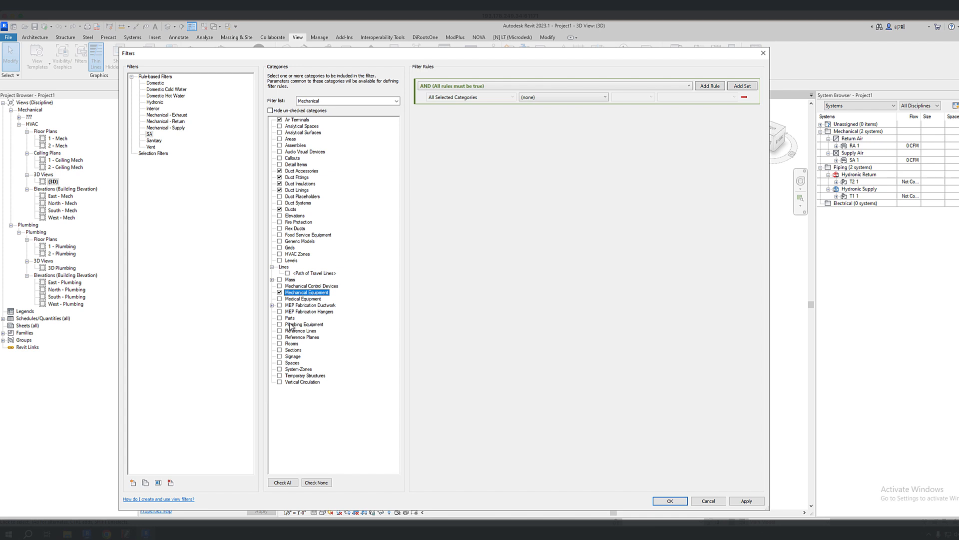
Base the SA filter's rule on System Name with the "does not contain" condition.
click(561, 98)
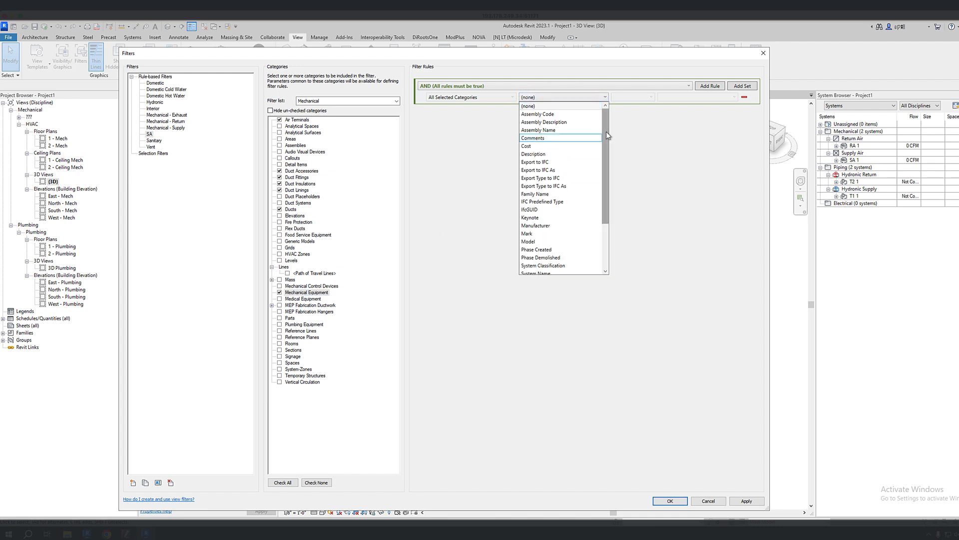
drag(606, 162, 606, 207)
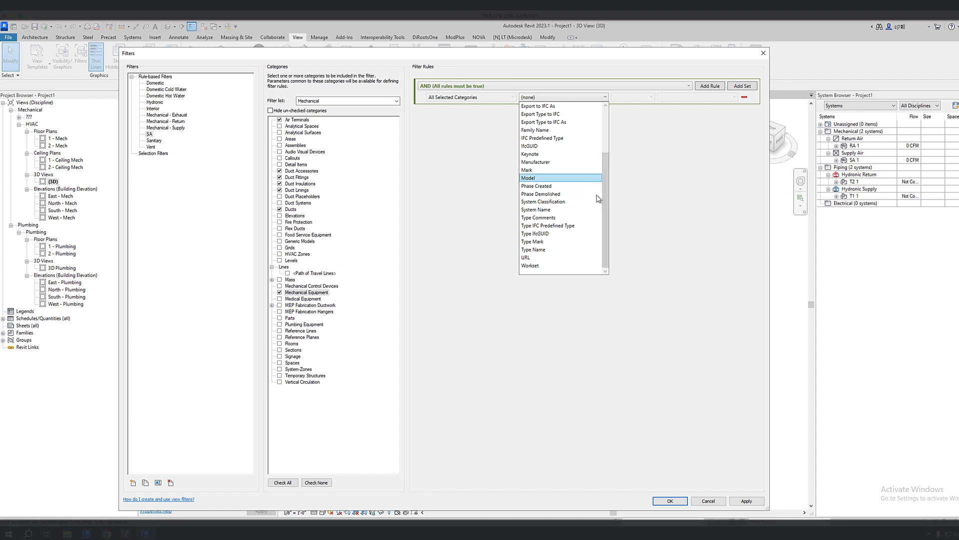
click(567, 210)
click(643, 96)
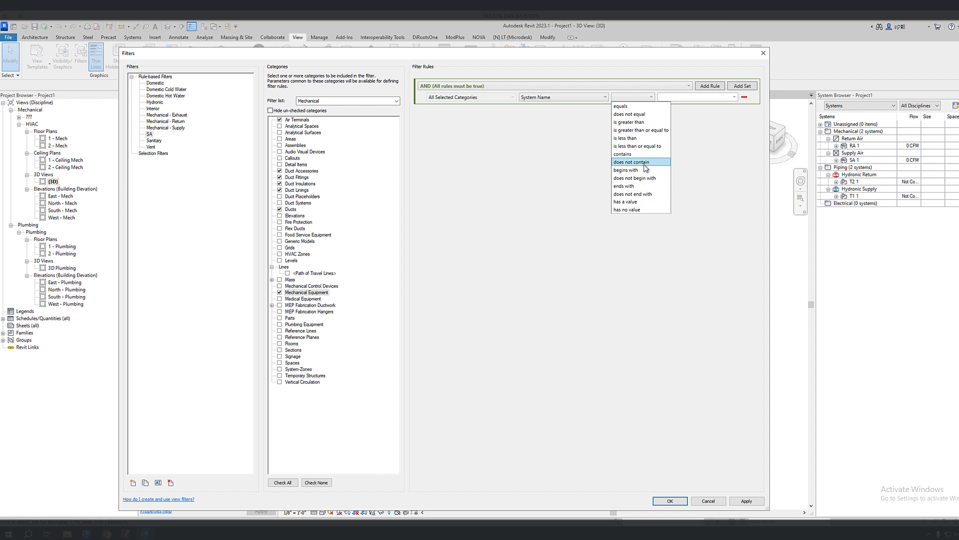
click(627, 164)
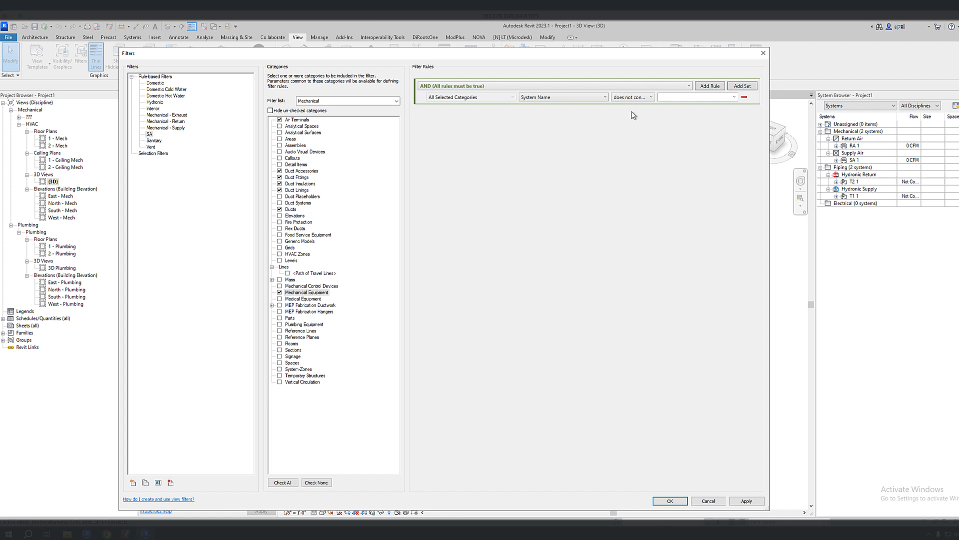
click(734, 97)
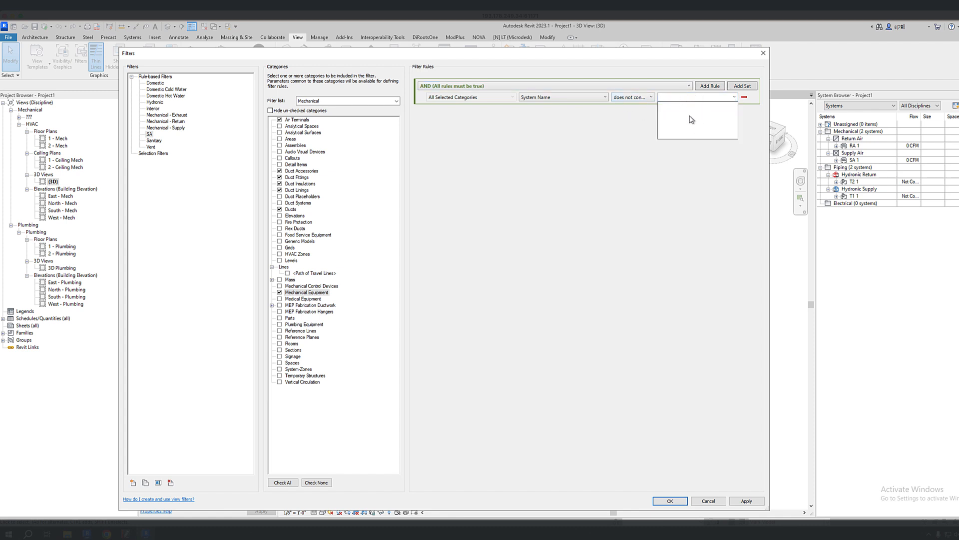
click(654, 98)
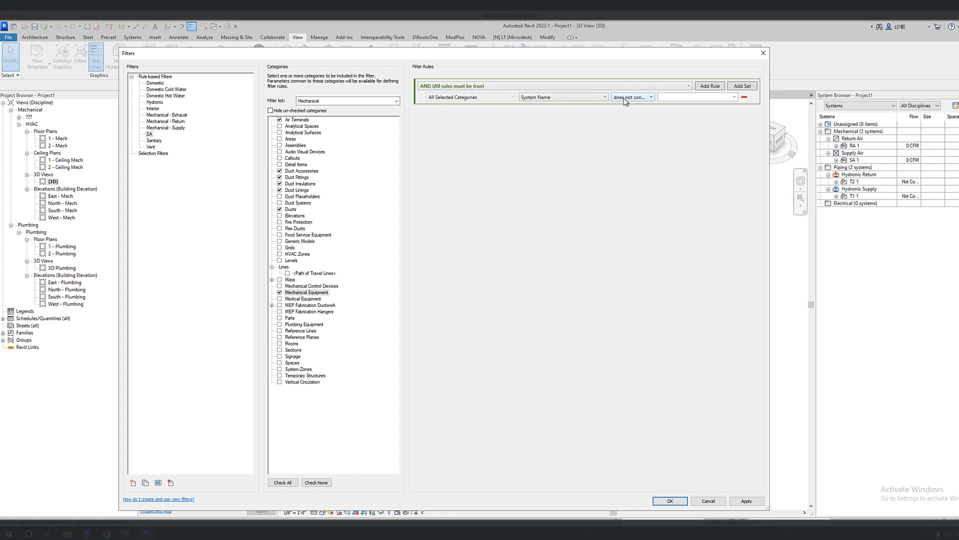
Set the SA filter's System Name rule to equals SA 1.
click(652, 98)
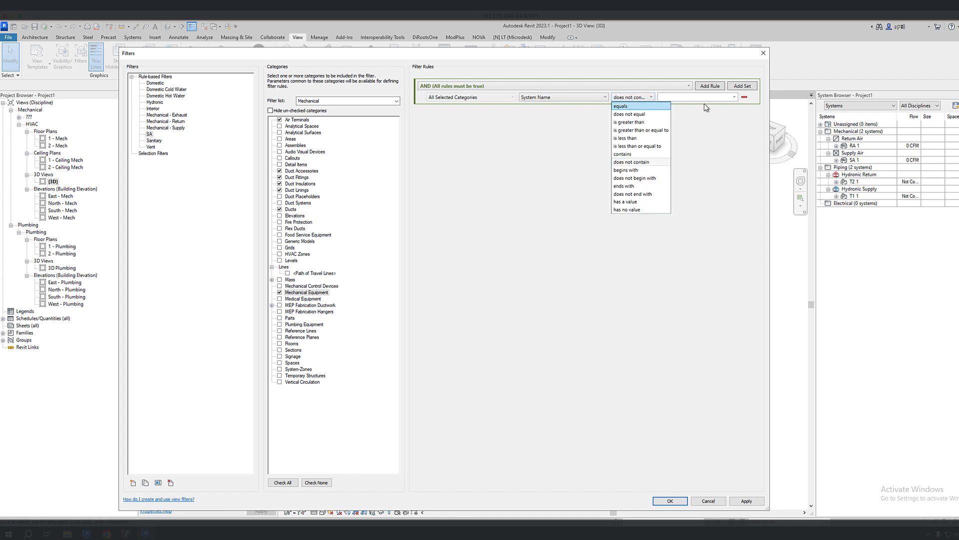
click(629, 103)
click(734, 97)
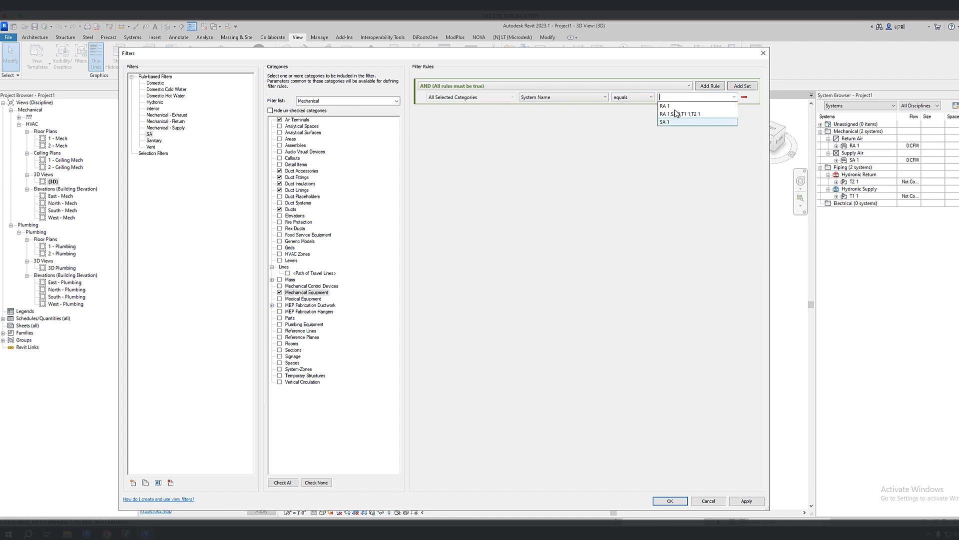
click(667, 122)
Shorten the rule value to SA, set the condition to "does not contain" and save the SA filter.
double_click(667, 101)
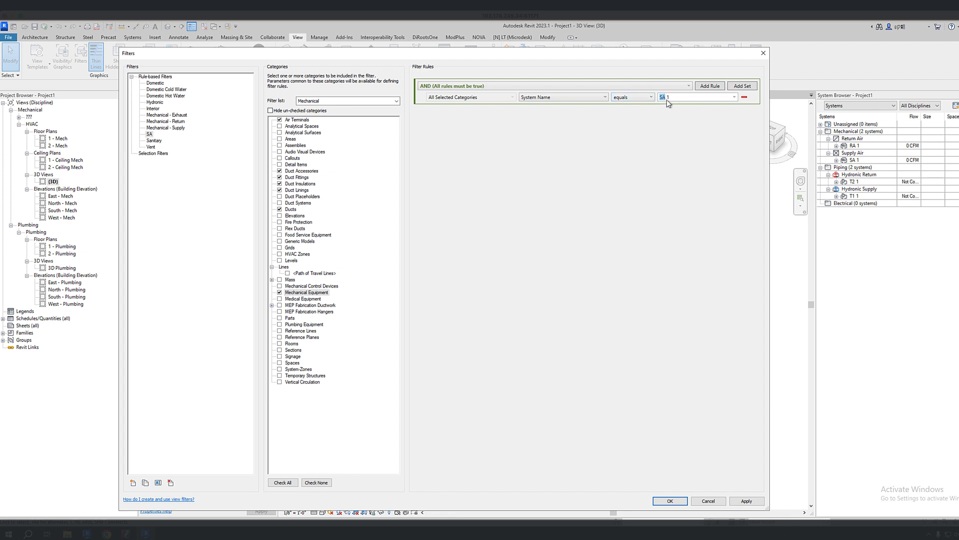
click(644, 102)
click(632, 155)
click(734, 97)
click(657, 97)
click(638, 100)
click(642, 162)
click(661, 502)
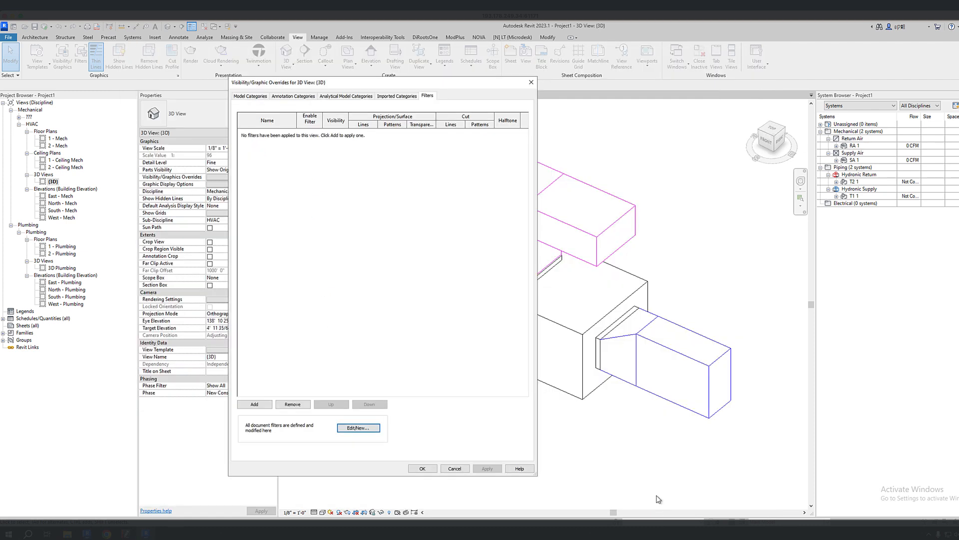
Add the SA filter to the 3D view and apply it with its visibility turned off.
click(251, 405)
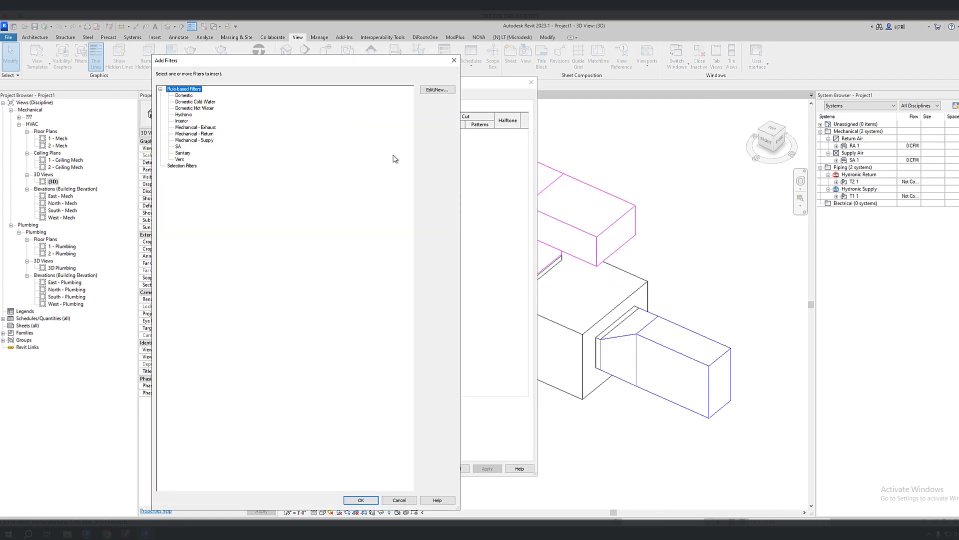
click(178, 147)
click(361, 500)
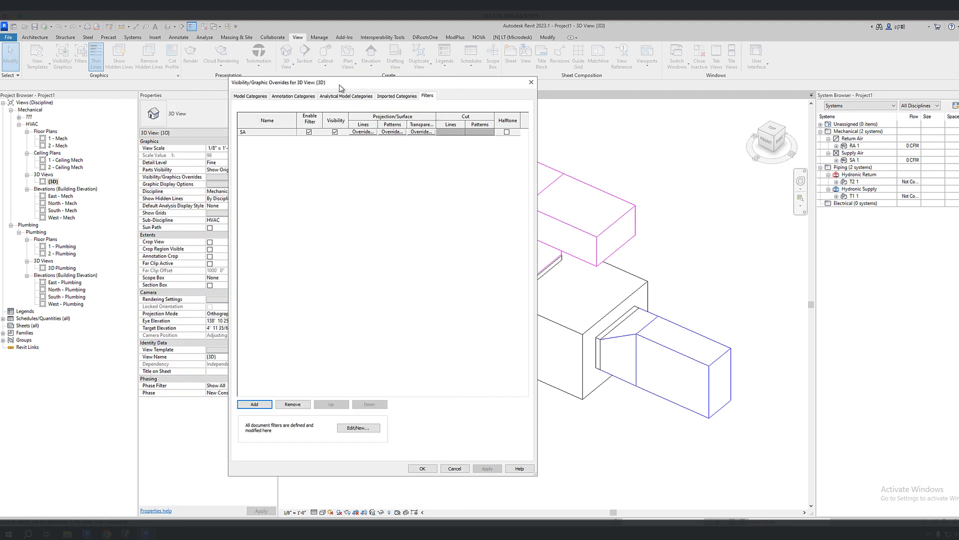
drag(344, 85, 219, 89)
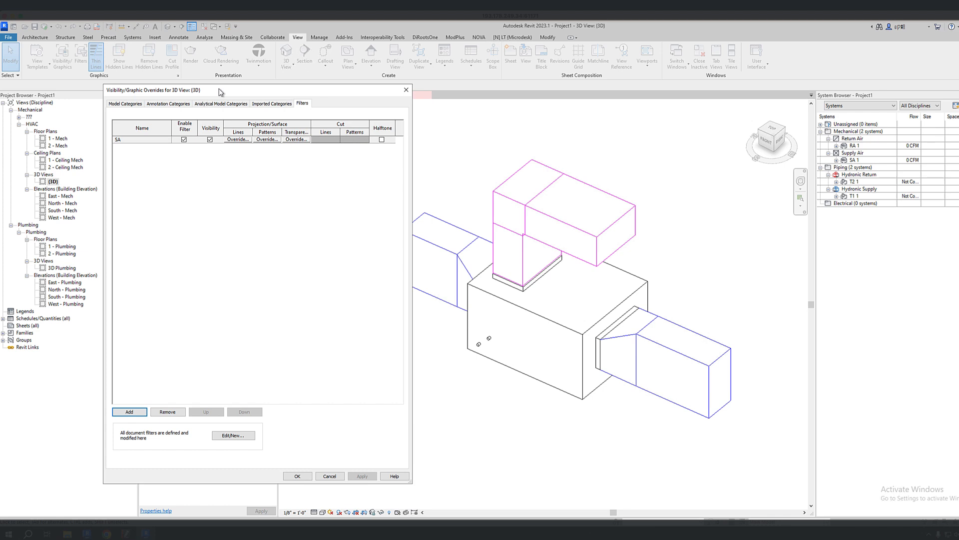
click(210, 139)
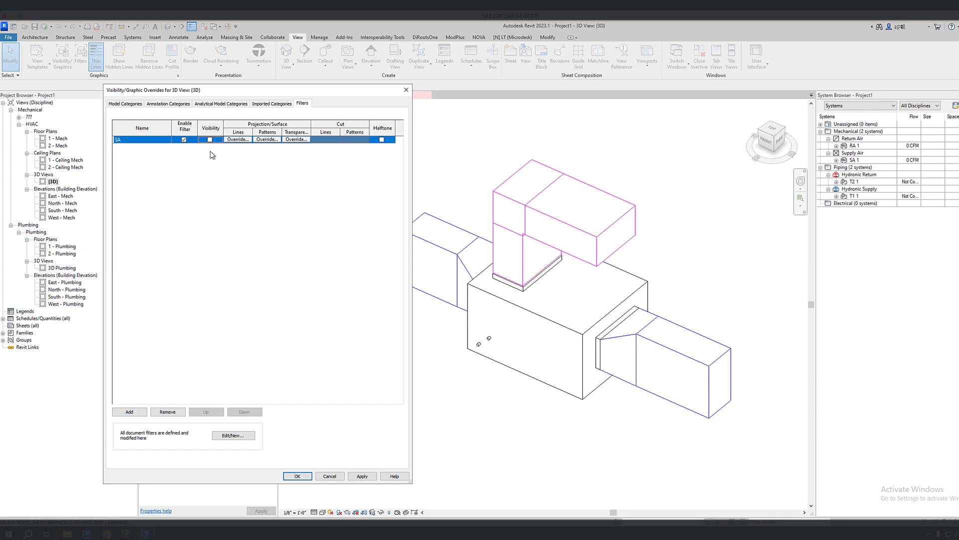
click(297, 476)
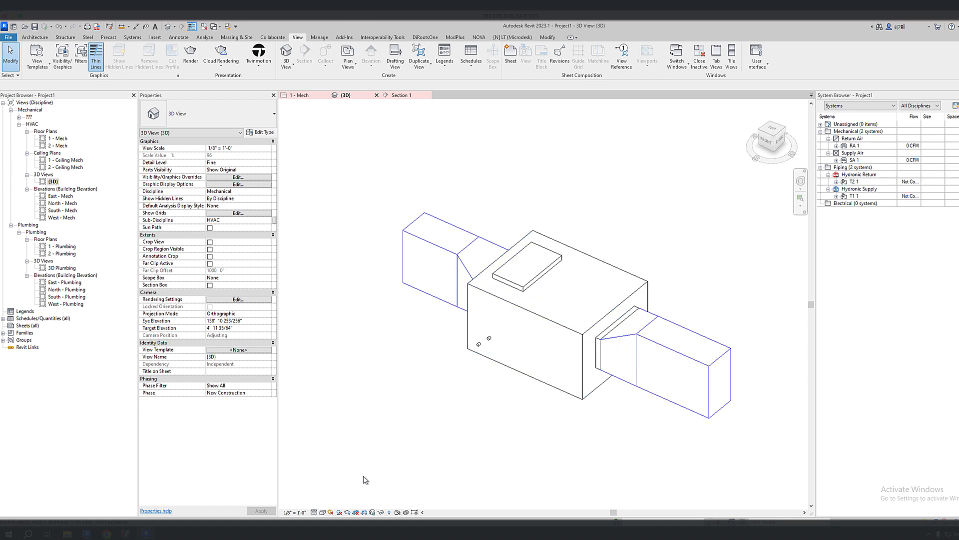
Duplicate the SA filter, rename the copy RA and save the filter definitions.
click(238, 177)
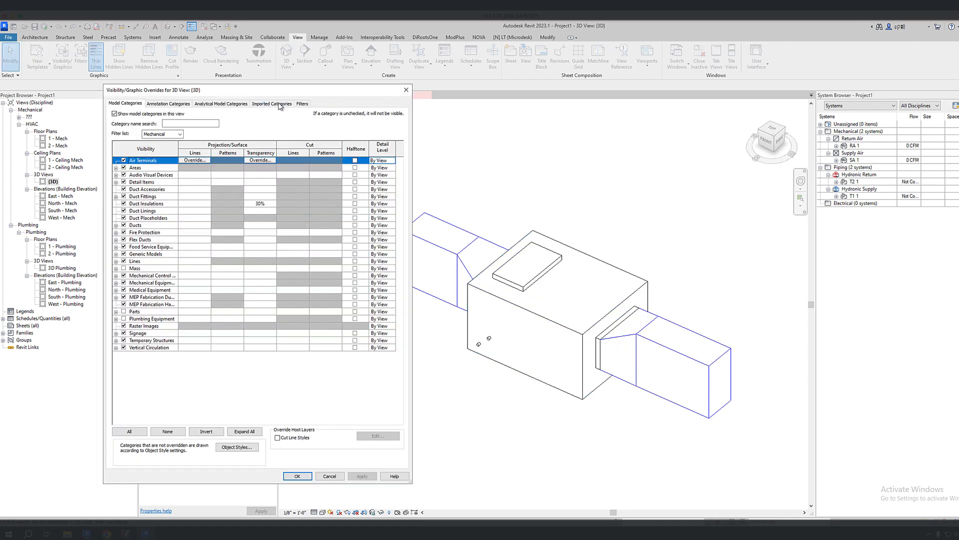
click(303, 103)
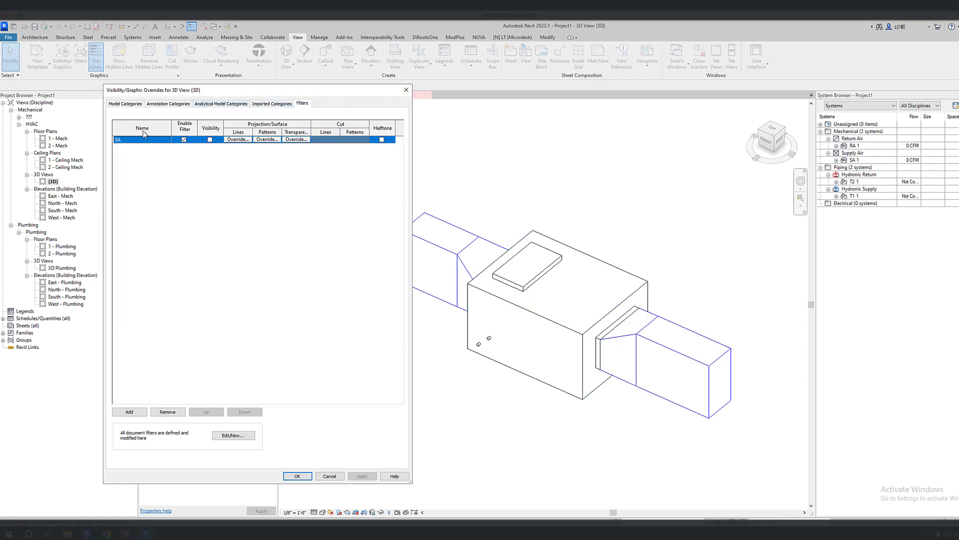
click(231, 435)
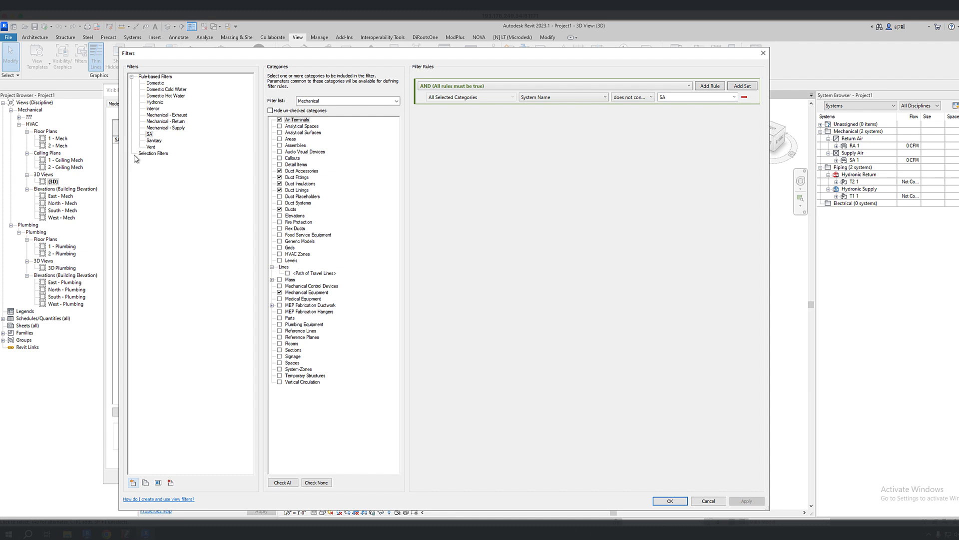
click(146, 481)
click(152, 153)
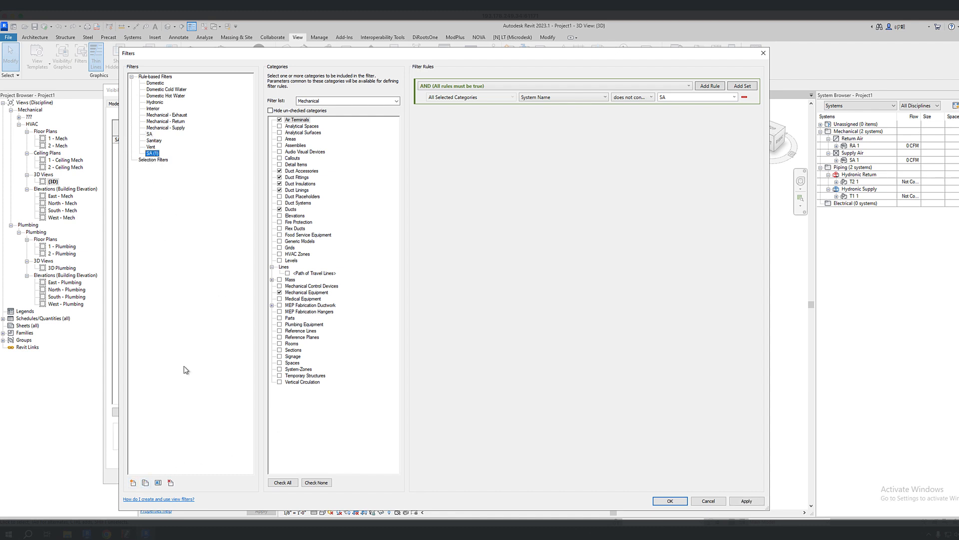
click(159, 483)
text(RA)
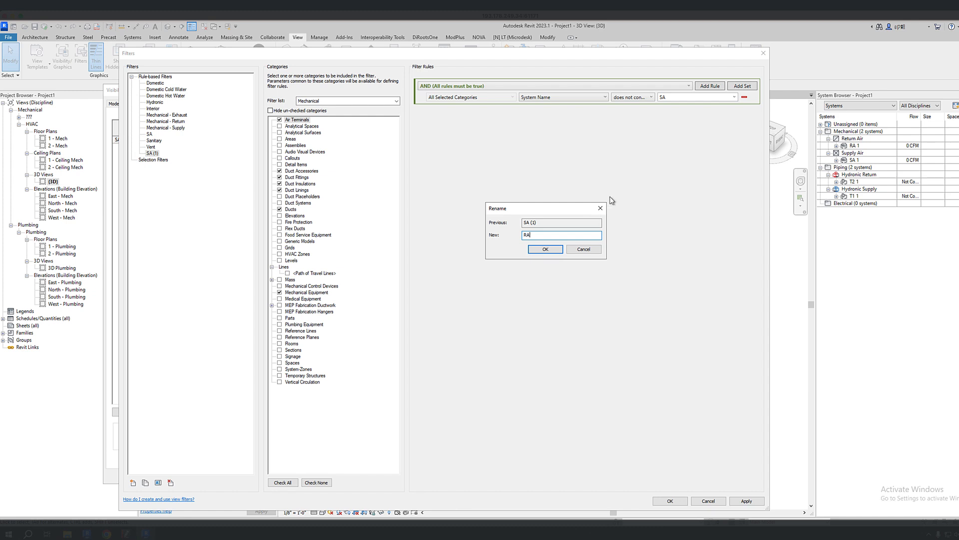
key(Return)
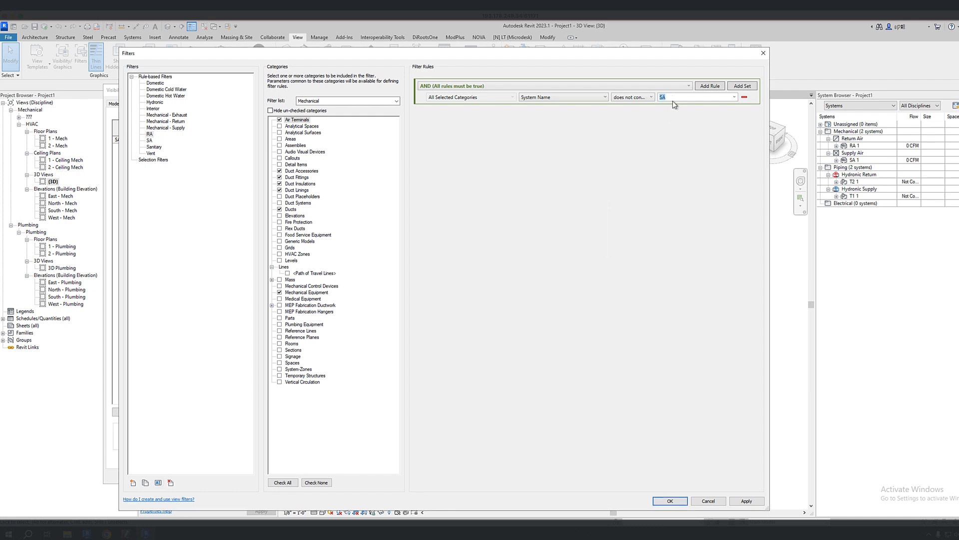
click(670, 501)
Add the RA filter to the 3D view's filter overrides.
click(141, 412)
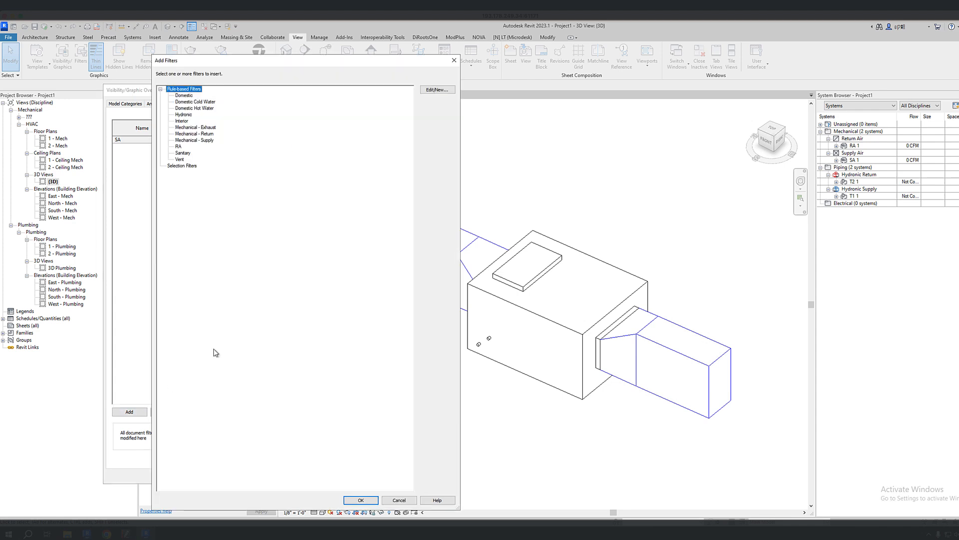
click(180, 148)
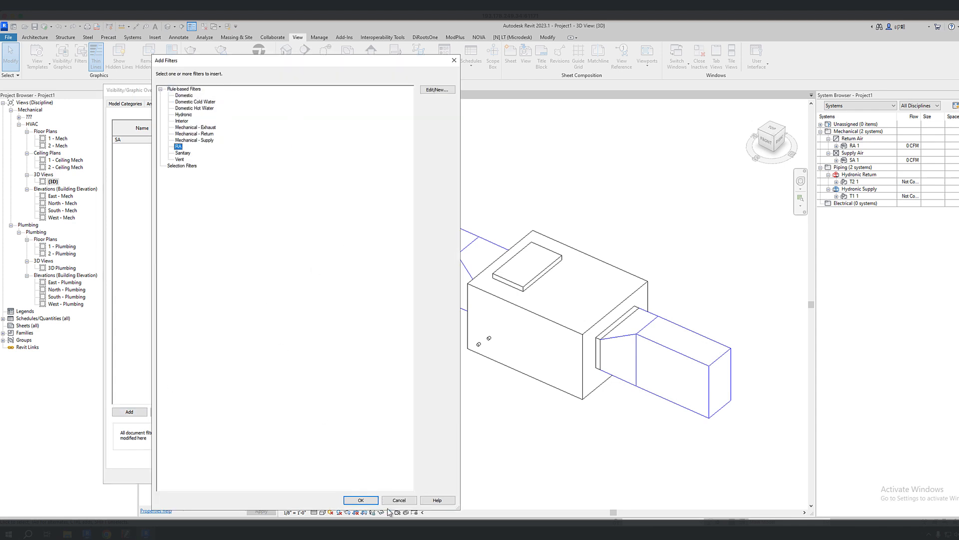
click(360, 500)
Disable the SA filter, turn off the RA filter's visibility and apply the overrides to the 3D view.
click(140, 141)
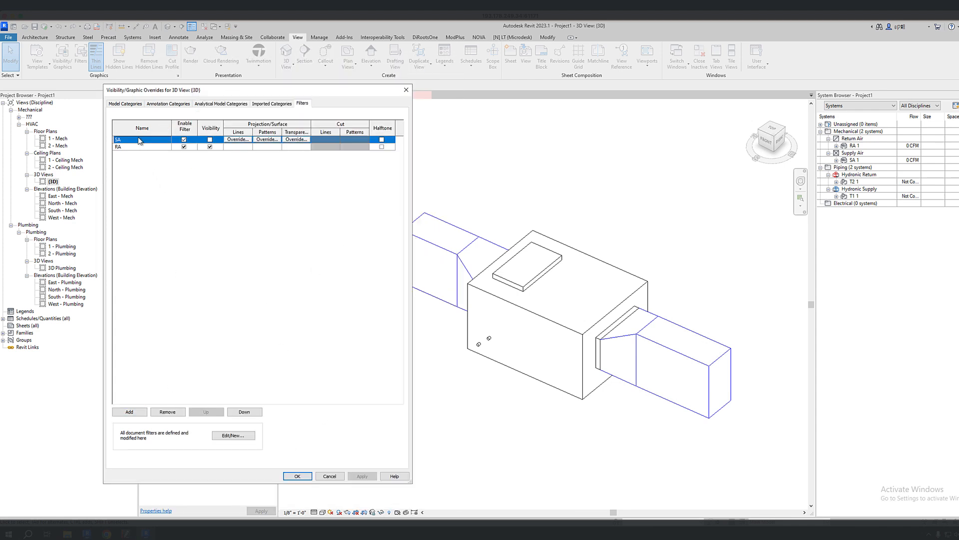
click(184, 140)
click(210, 146)
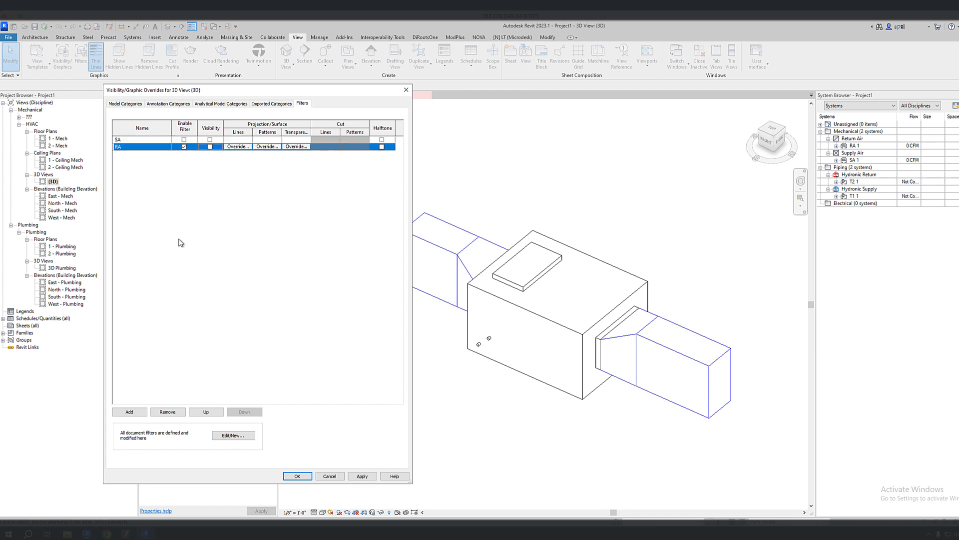
click(297, 477)
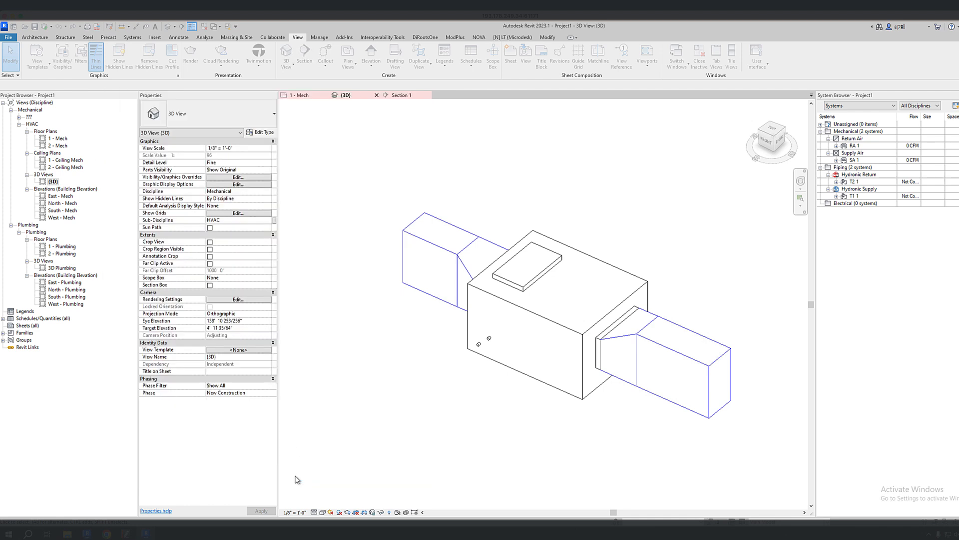